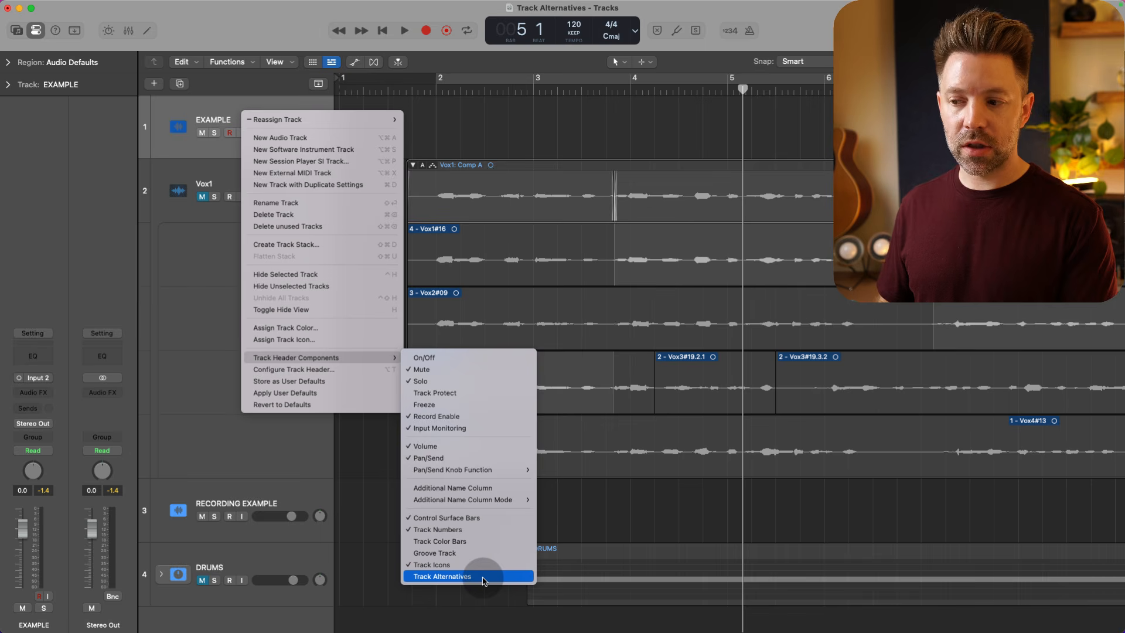
- Show the Track Alternatives component in the track headers and open the EXAMPLE track's list of alternatives
{"action": "left_click", "coordinate": [484, 577]}
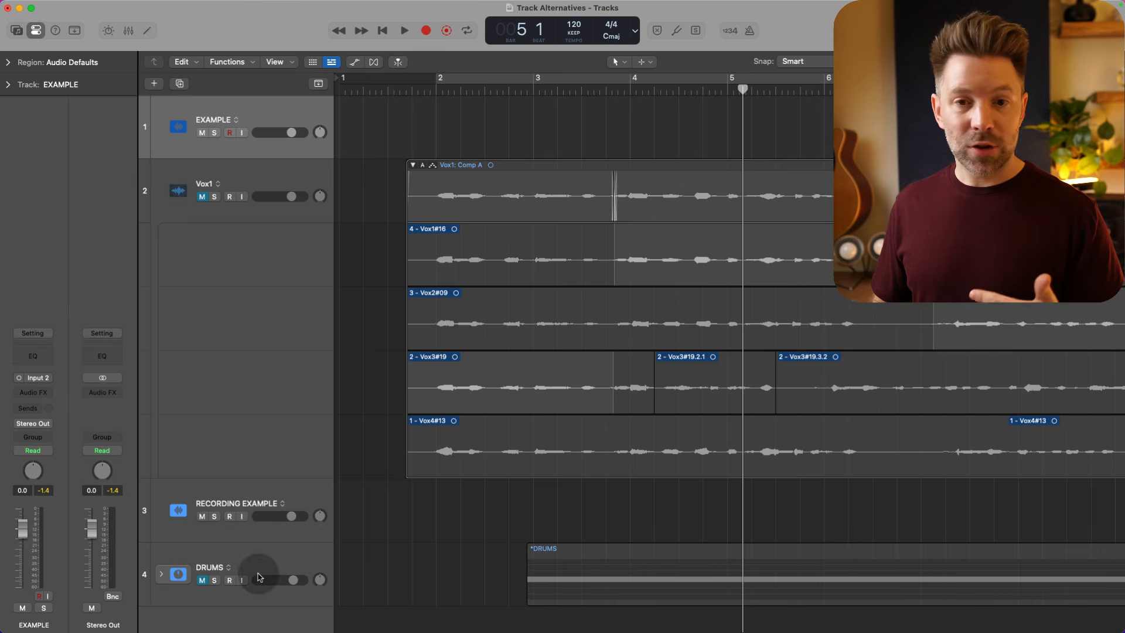
{"action": "left_click", "coordinate": [235, 120]}
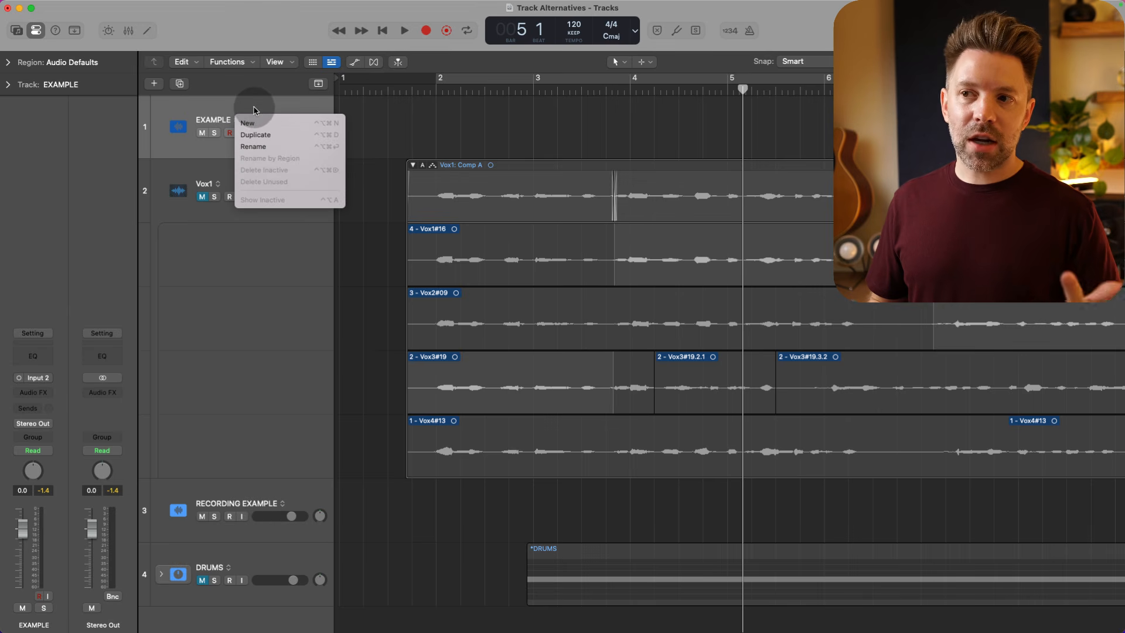
{"action": "left_click", "coordinate": [254, 110]}
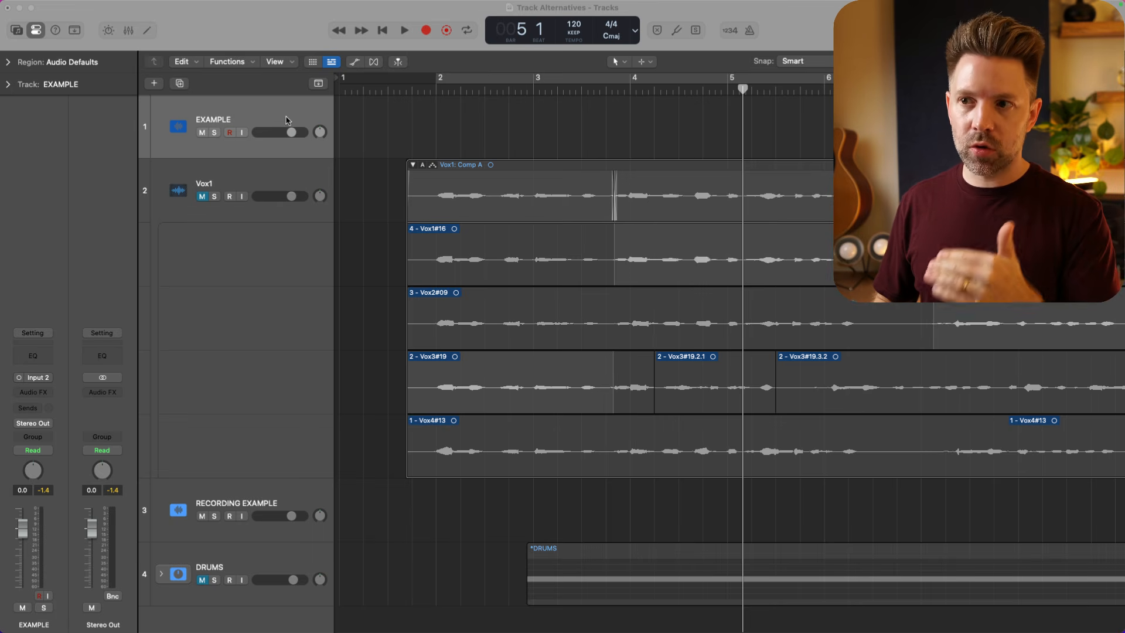
{"action": "left_click", "coordinate": [261, 181]}
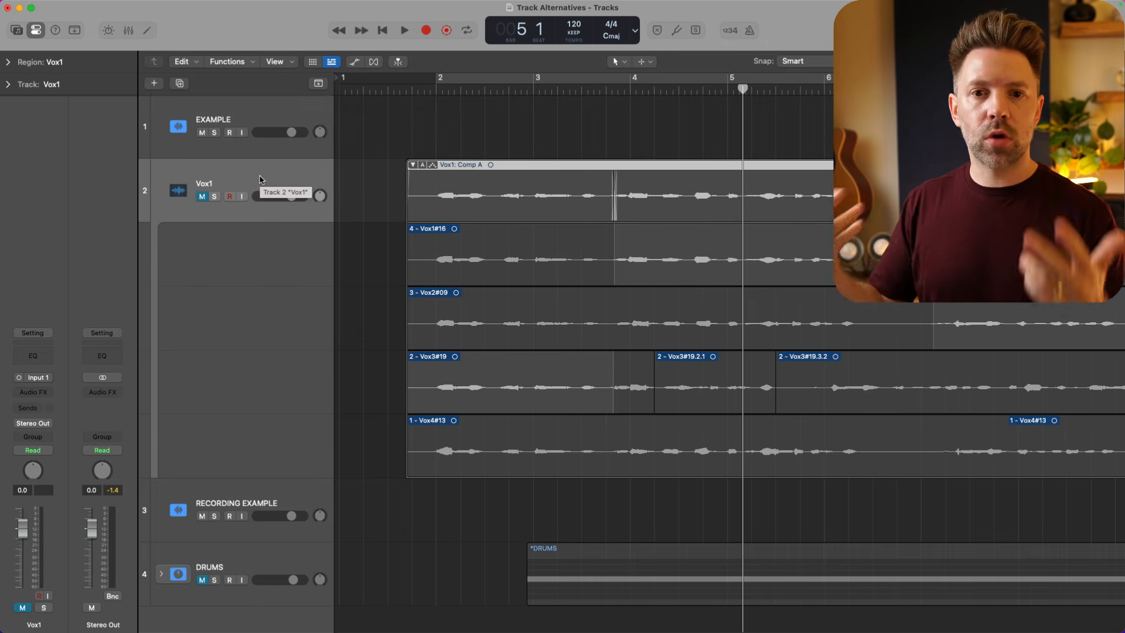
{"action": "left_click", "coordinate": [294, 504]}
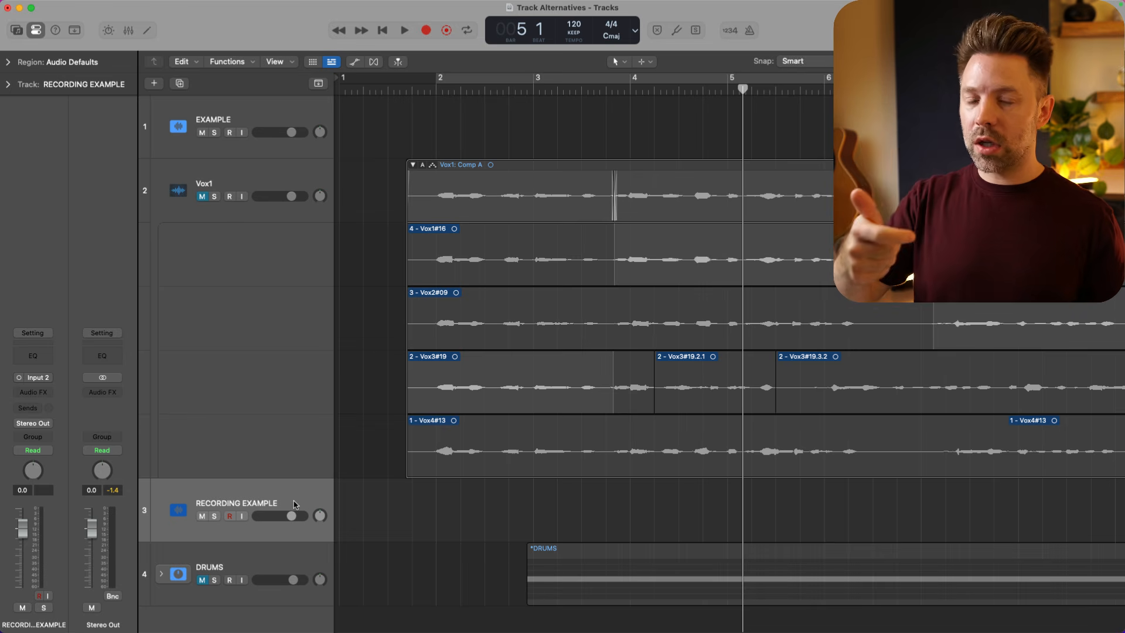
{"action": "left_click", "coordinate": [245, 556]}
{"action": "scroll", "coordinate": [245, 556], "scroll_direction": "down", "scroll_amount": 2}
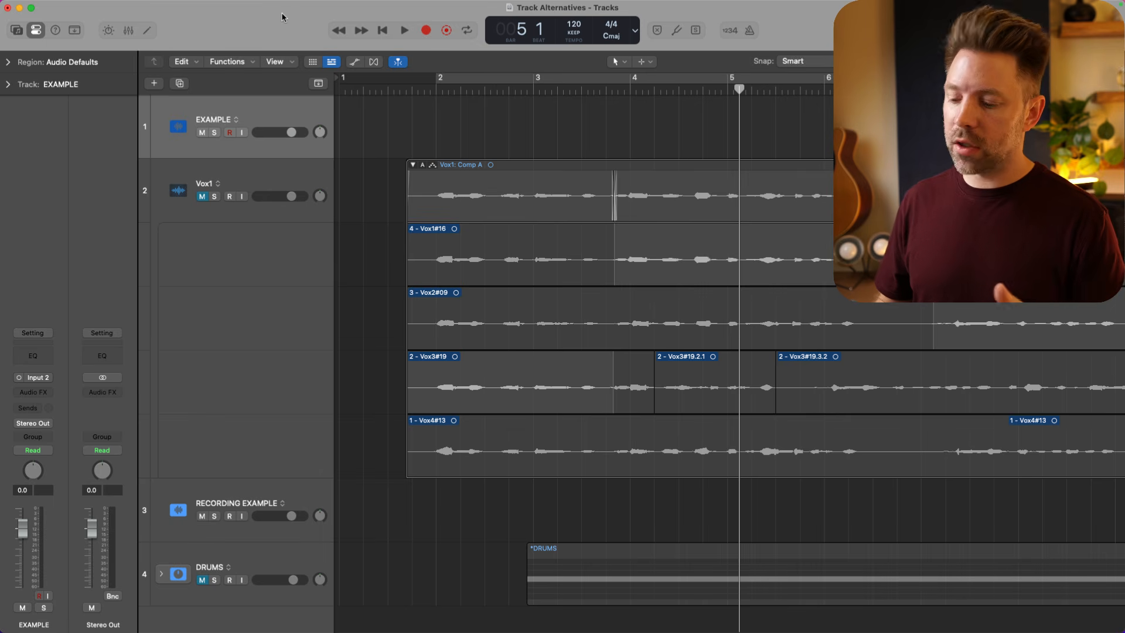
- Record an audio region of nearly four bars on the EXAMPLE track from the start of the project
{"action": "key", "text": "Return"}
{"action": "key", "text": "r"}
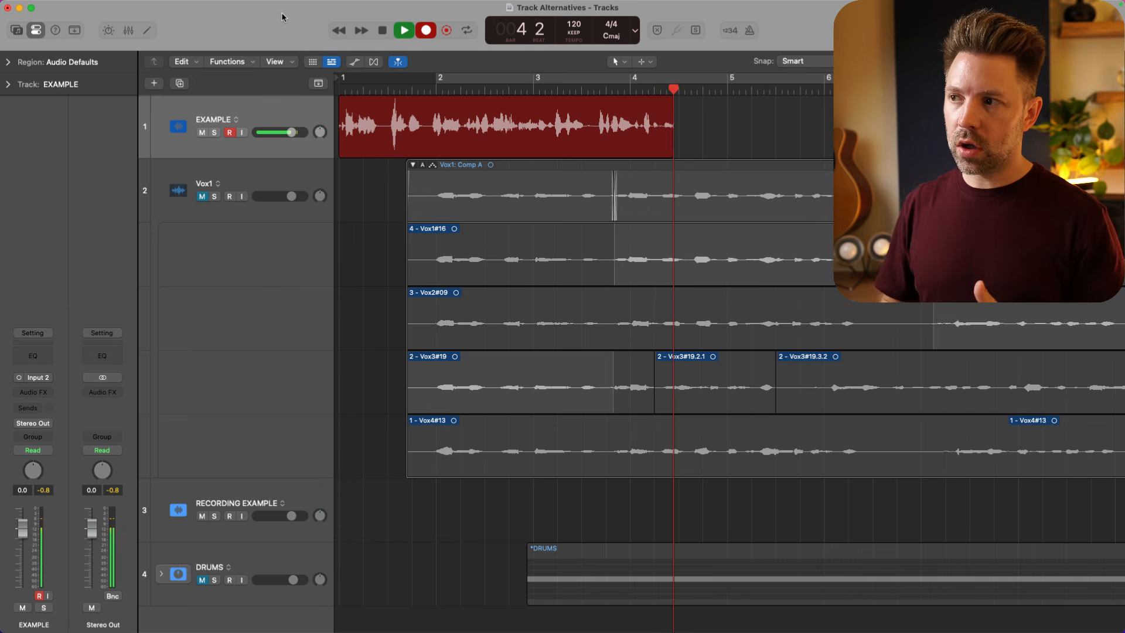
{"action": "key", "text": "space"}
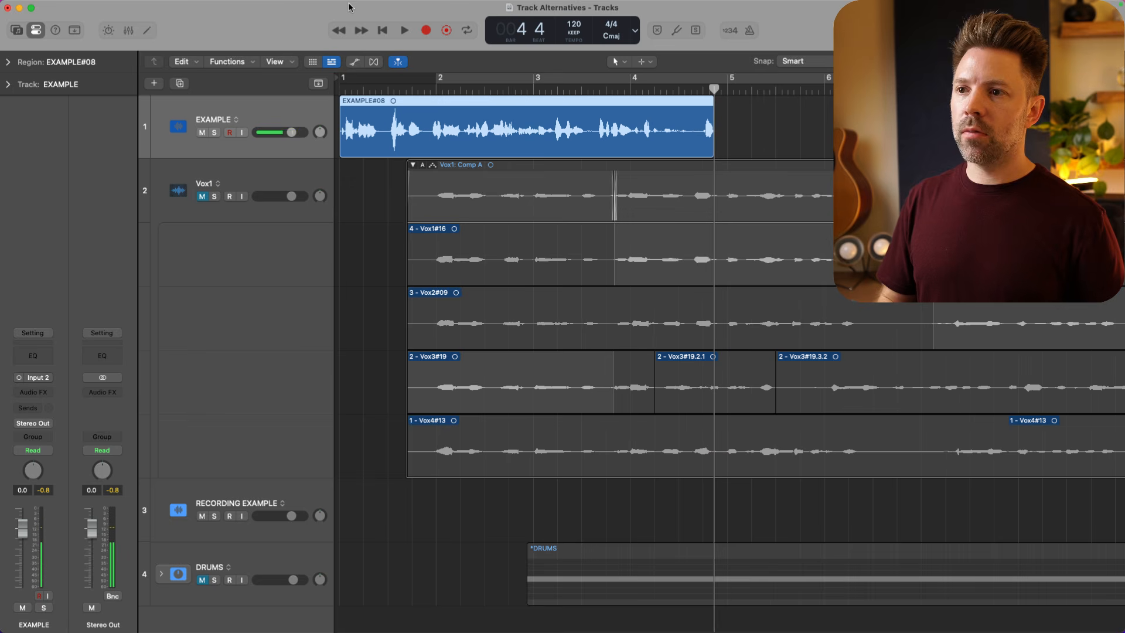
- Create a new empty alternative for the EXAMPLE track and switch back to alternative A
{"action": "left_click", "coordinate": [237, 121]}
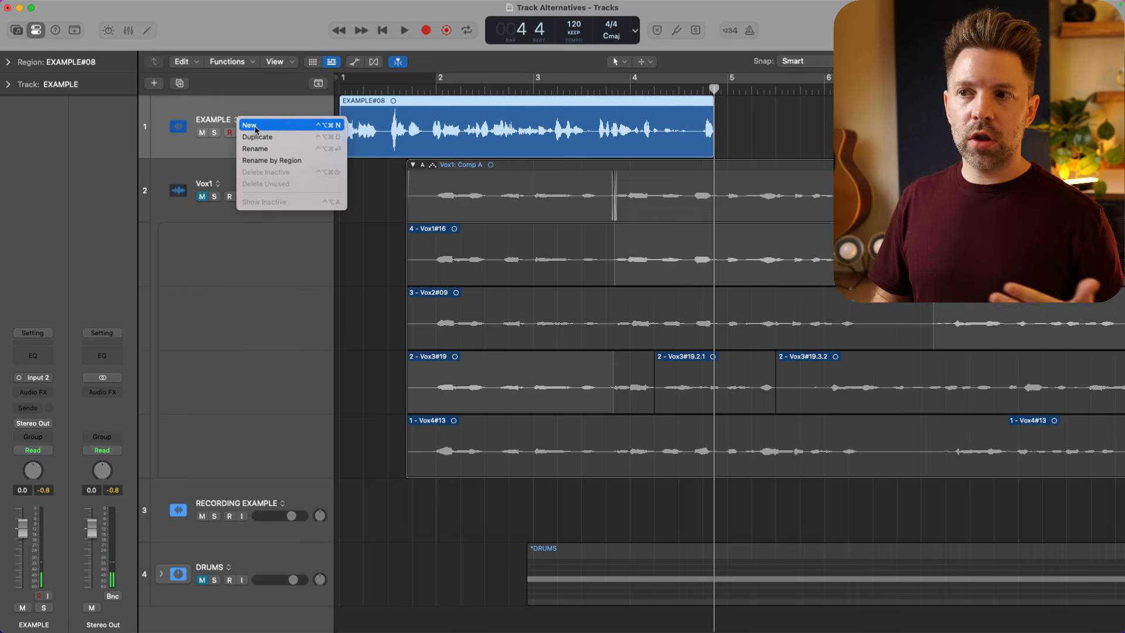
{"action": "left_click", "coordinate": [255, 128]}
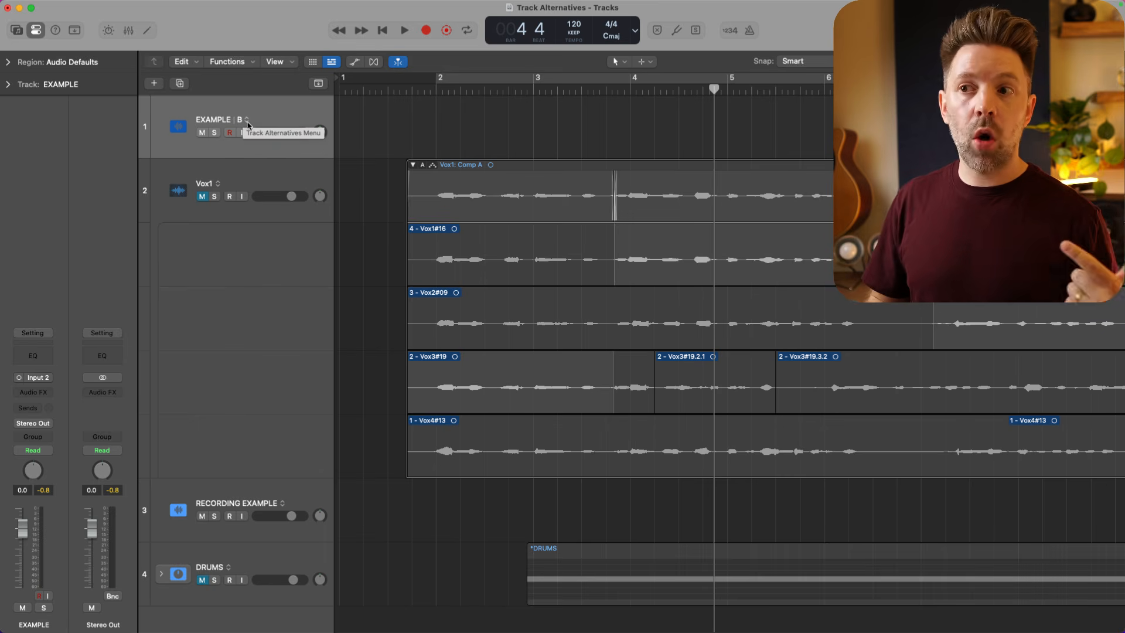
{"action": "left_click", "coordinate": [246, 120]}
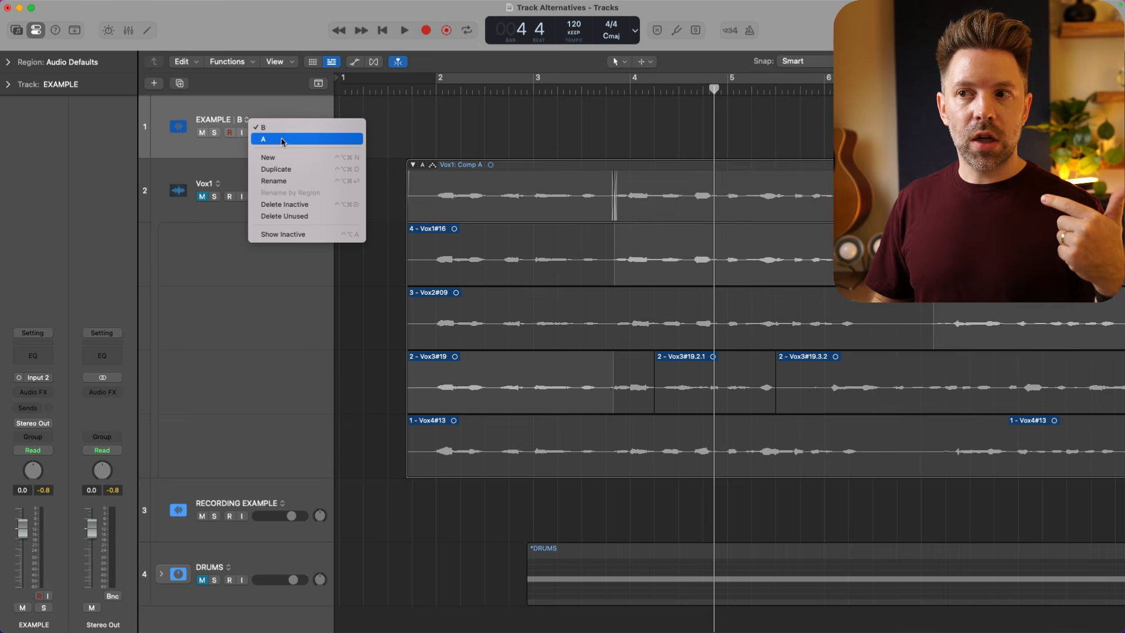
{"action": "left_click", "coordinate": [282, 140]}
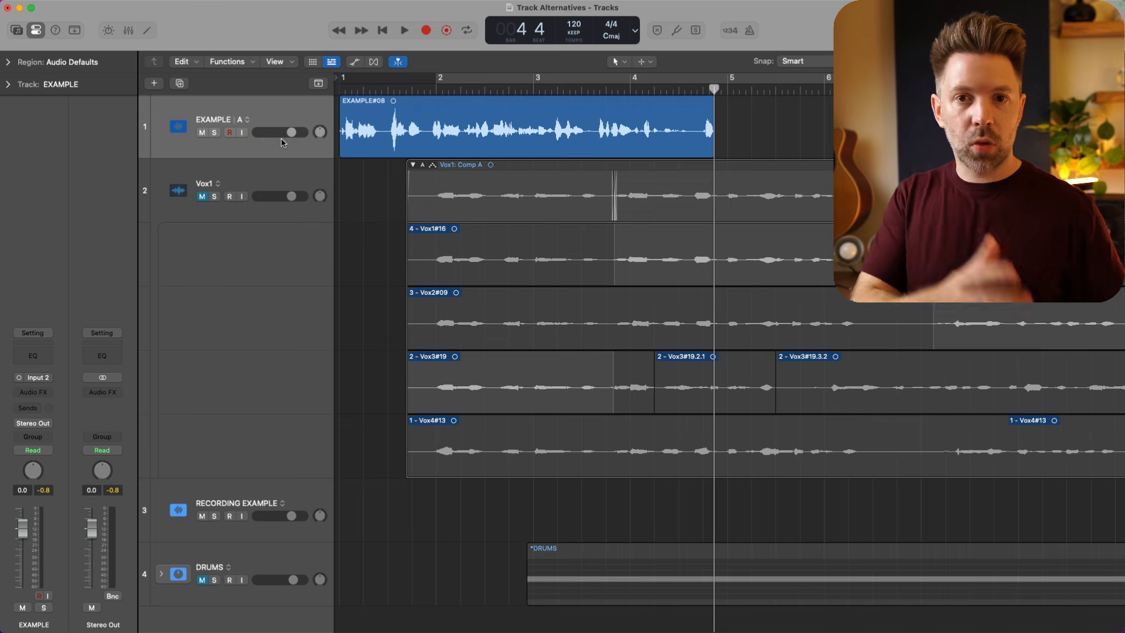
- Compare the EXAMPLE track's alternatives by switching to B and back to A, and select the region
{"action": "left_click", "coordinate": [246, 120]}
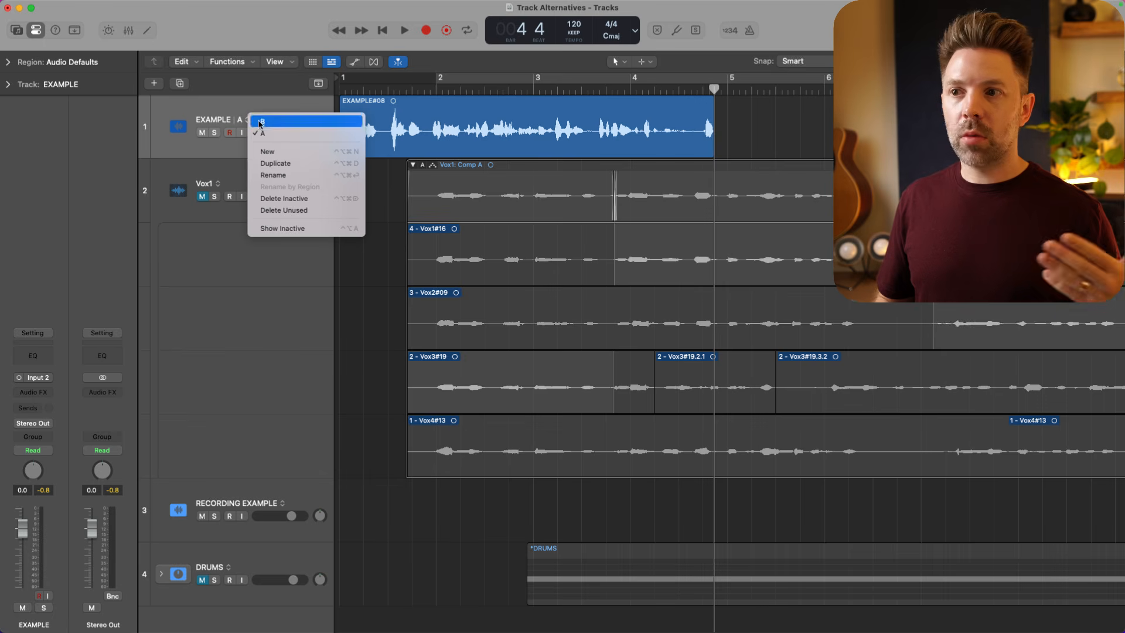
{"action": "left_click", "coordinate": [256, 124]}
{"action": "left_click", "coordinate": [247, 120]}
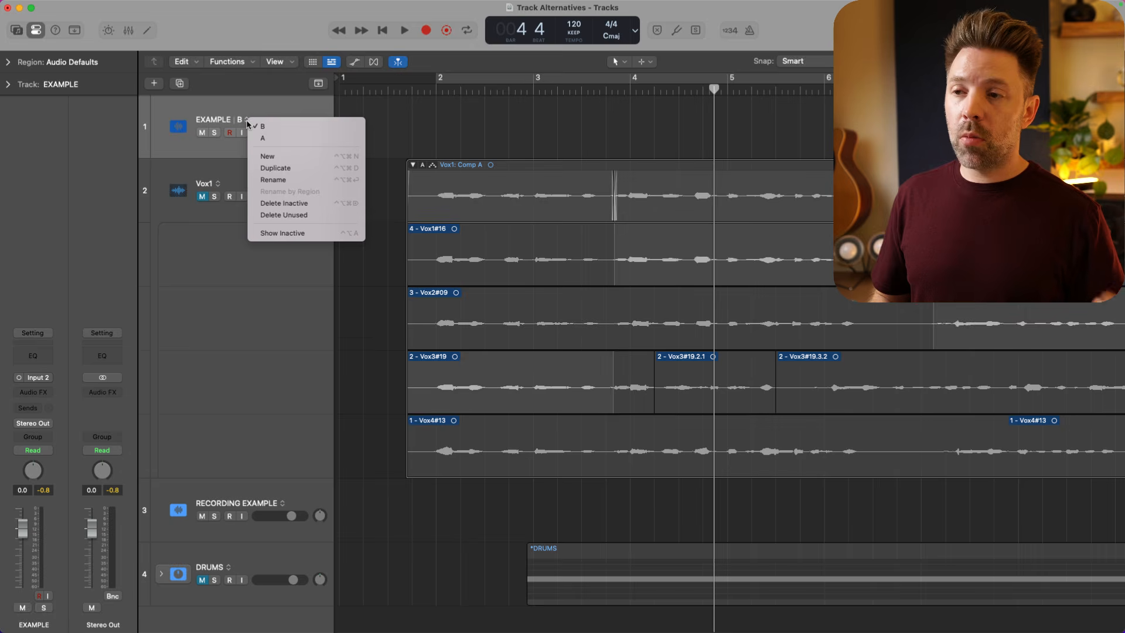
{"action": "left_click", "coordinate": [258, 138]}
{"action": "left_click", "coordinate": [370, 139]}
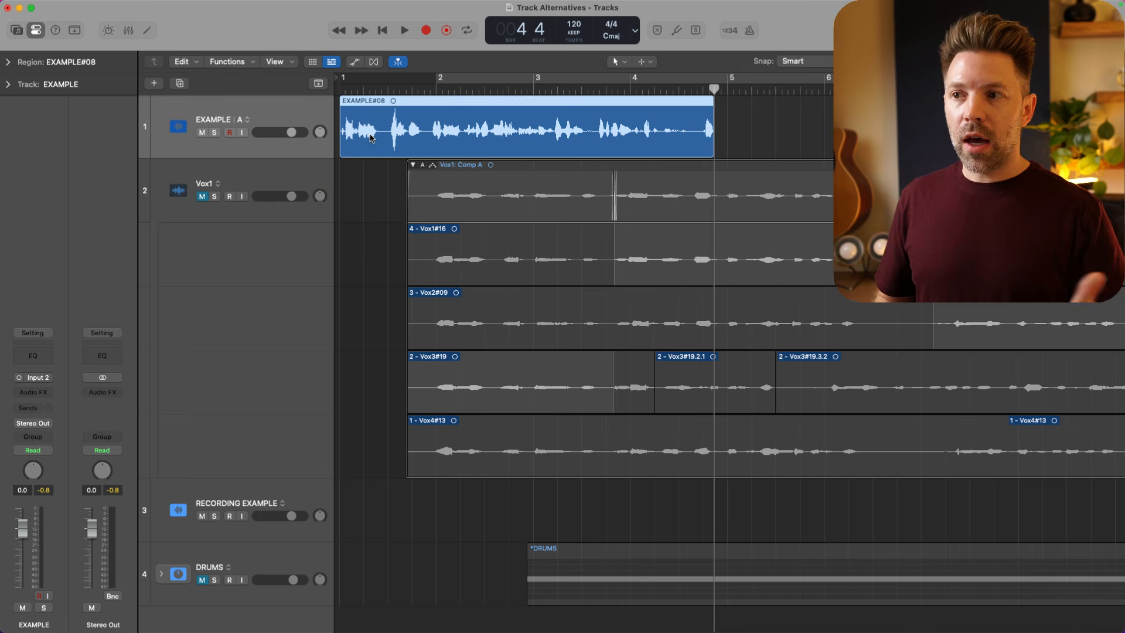
- Duplicate alternative A of the EXAMPLE track as a new alternative
{"action": "left_click", "coordinate": [249, 121]}
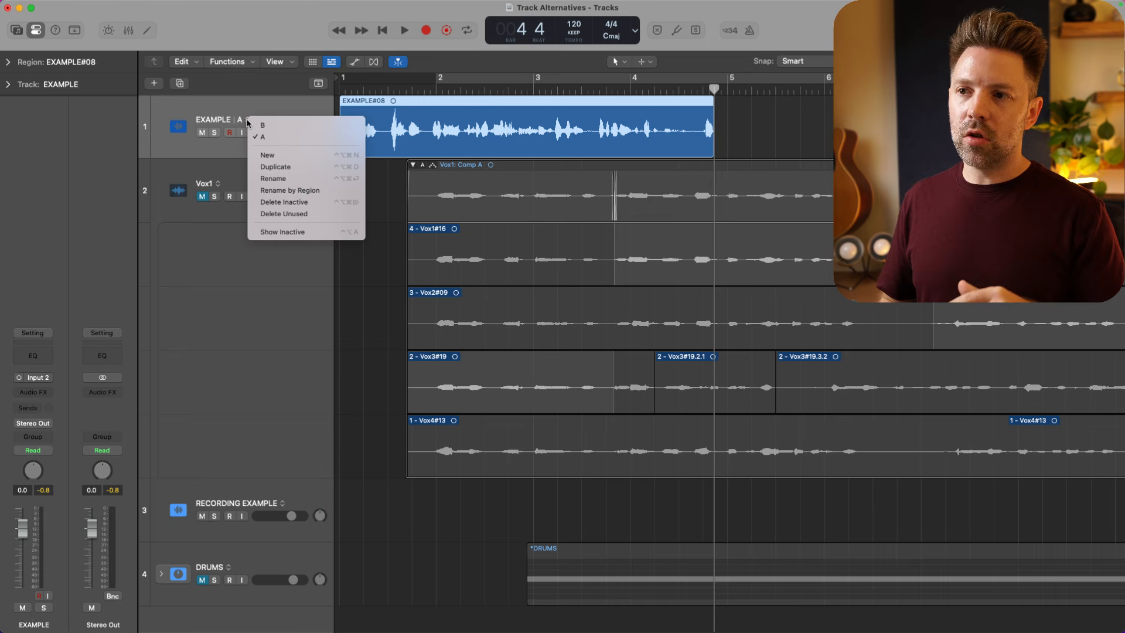
{"action": "left_click", "coordinate": [280, 167]}
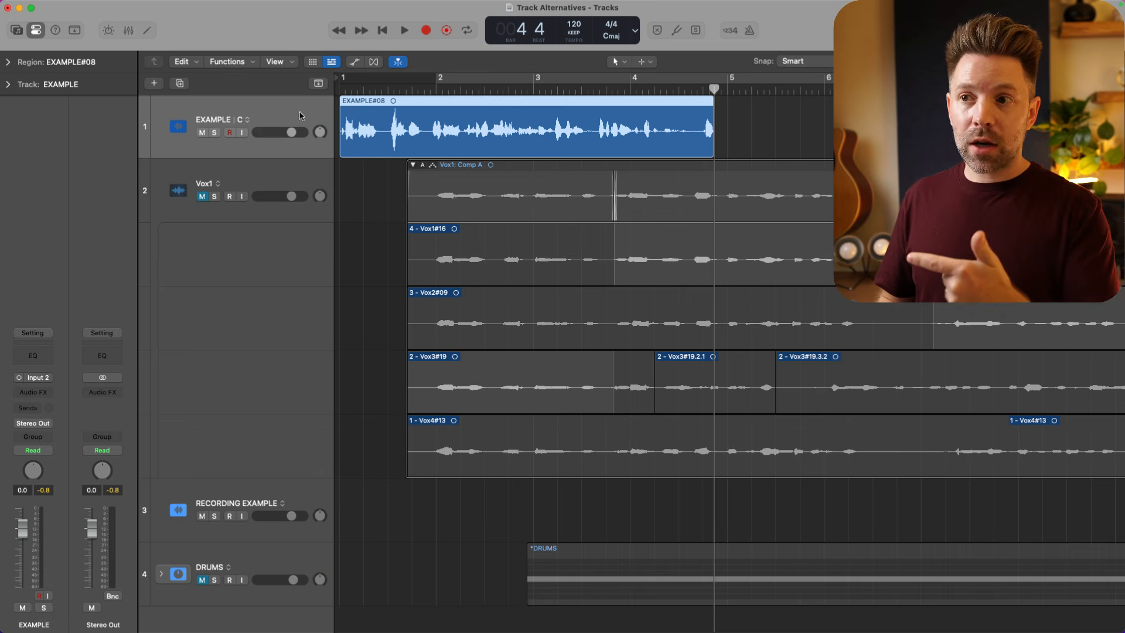
{"action": "left_click", "coordinate": [248, 120]}
{"action": "left_click", "coordinate": [462, 109]}
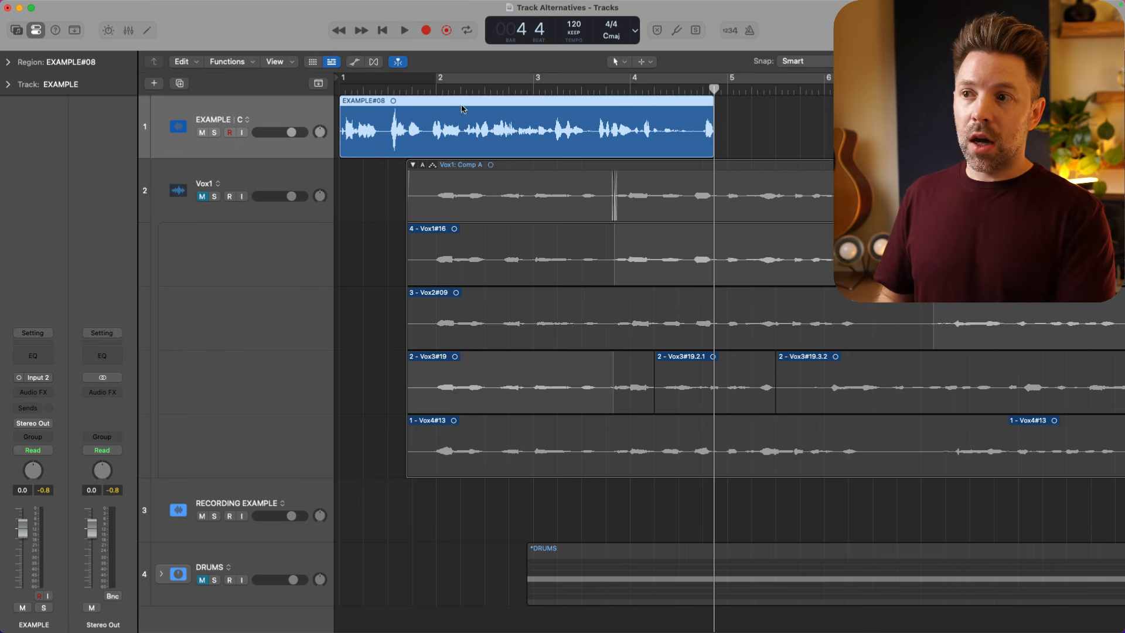
- In EXAMPLE's alternative C, cut the recorded region into pieces and delete short sections around the middle of bars 1, 2 and 3
{"action": "left_click_drag", "start_coordinate": [389, 121], "coordinate": [419, 124]}
{"action": "left_click_drag", "start_coordinate": [399, 141], "coordinate": [496, 127]}
{"action": "key", "text": "Delete"}
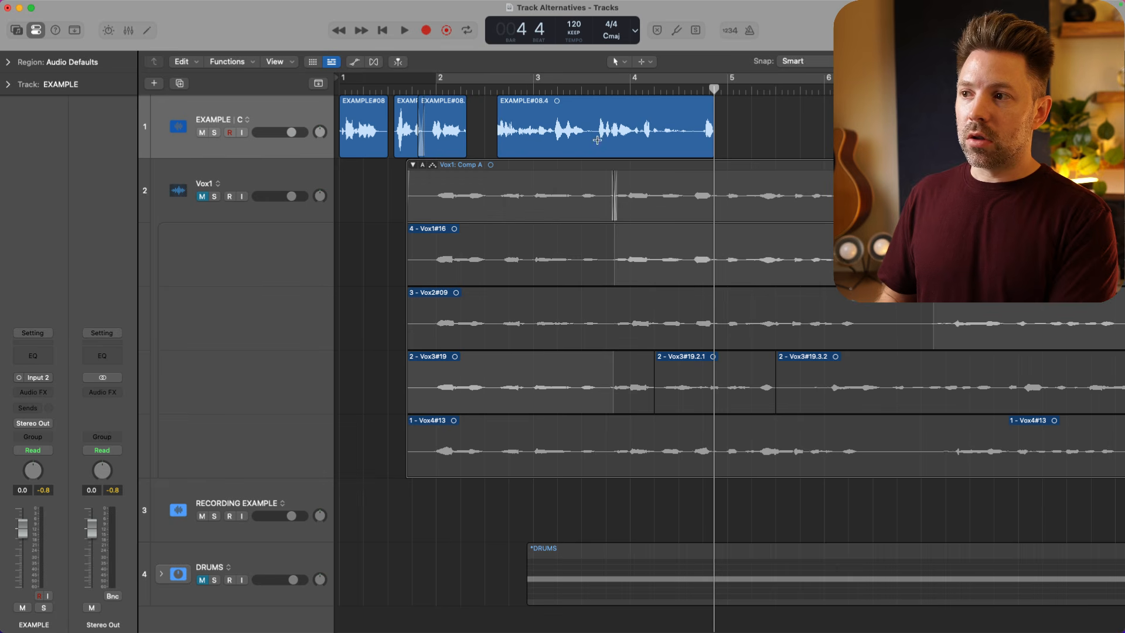
{"action": "left_click_drag", "start_coordinate": [599, 140], "coordinate": [636, 140]}
{"action": "key", "text": "Delete"}
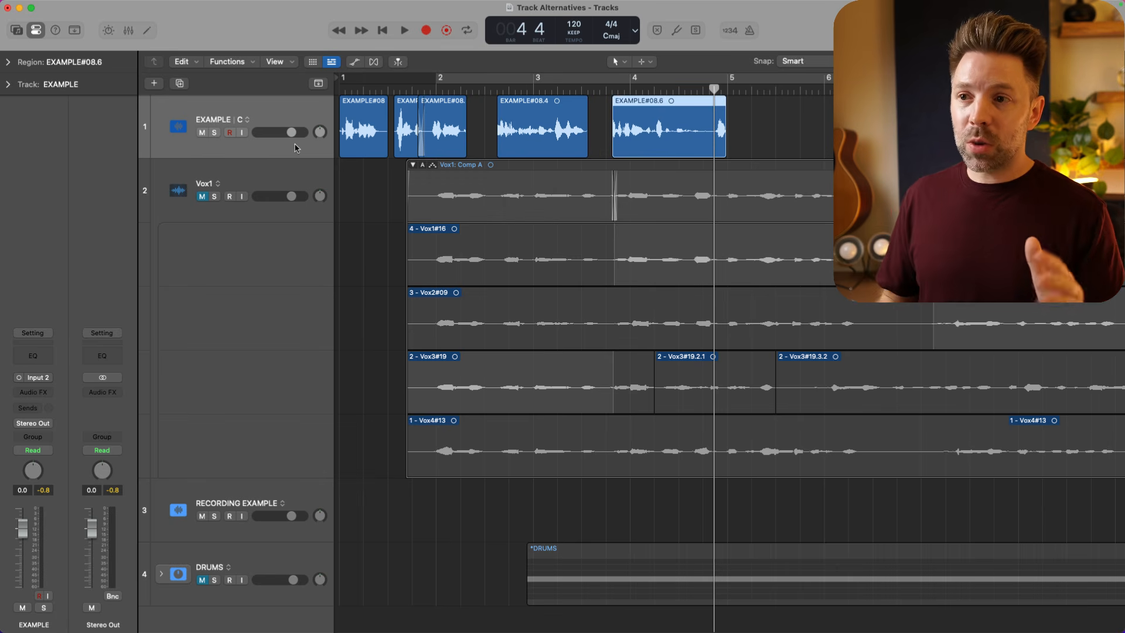
- Compare the edited alternative of the EXAMPLE track with A by switching to A and back to C
{"action": "left_click", "coordinate": [246, 120]}
{"action": "left_click", "coordinate": [258, 152]}
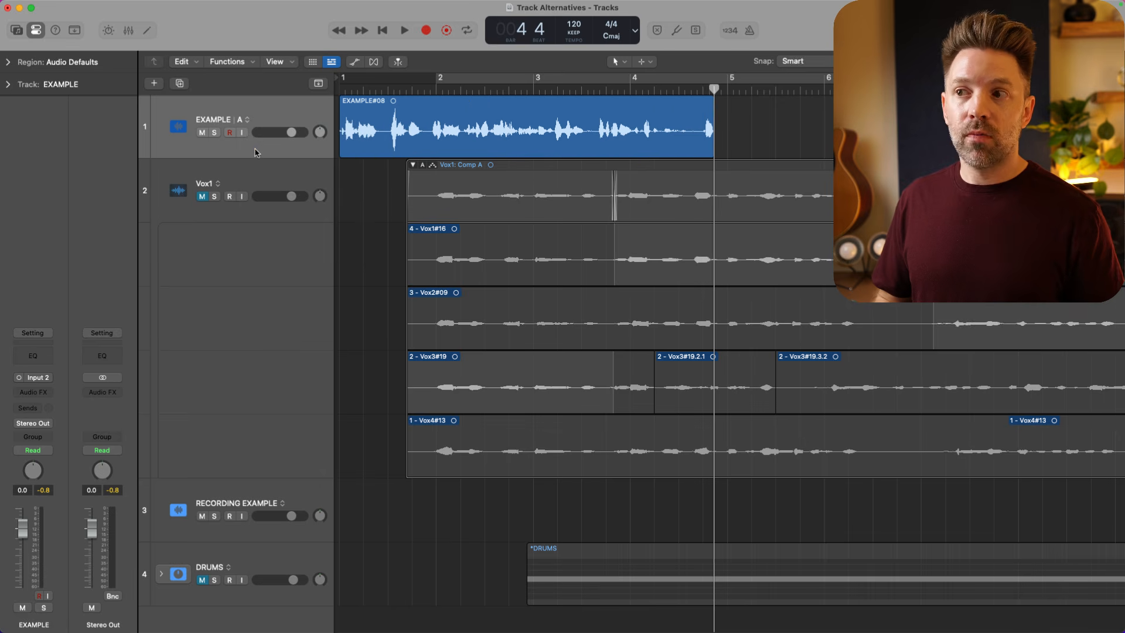
{"action": "left_click", "coordinate": [247, 121]}
{"action": "left_click", "coordinate": [261, 125]}
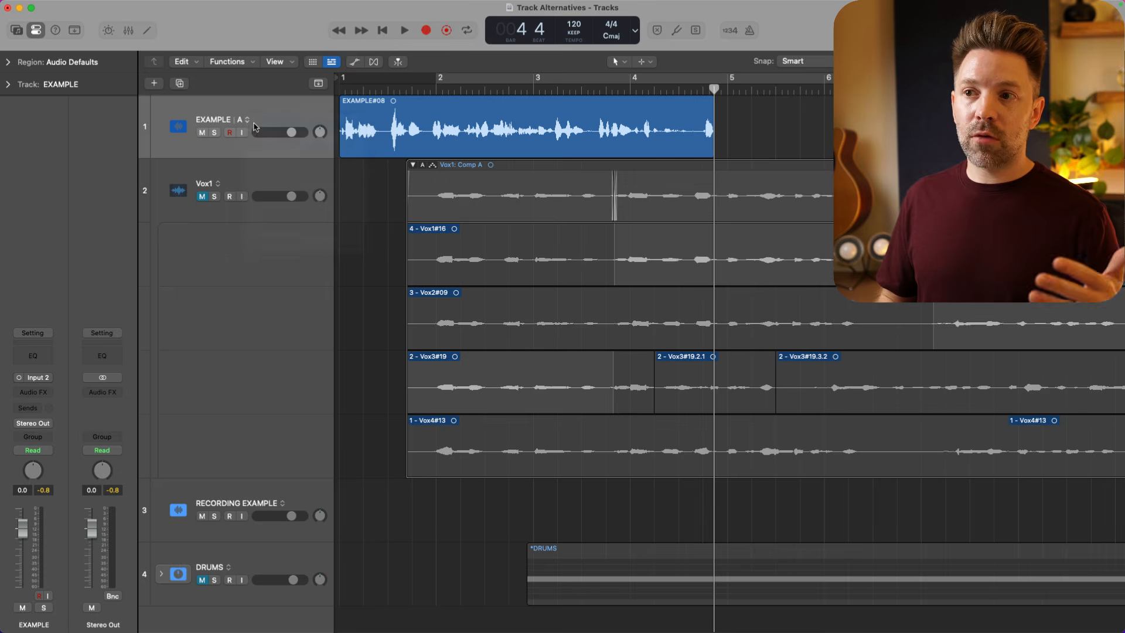
- Rename alternative C of the EXAMPLE track as EDIT and review its list of alternatives
{"action": "left_click", "coordinate": [246, 121]}
{"action": "left_click", "coordinate": [274, 190]}
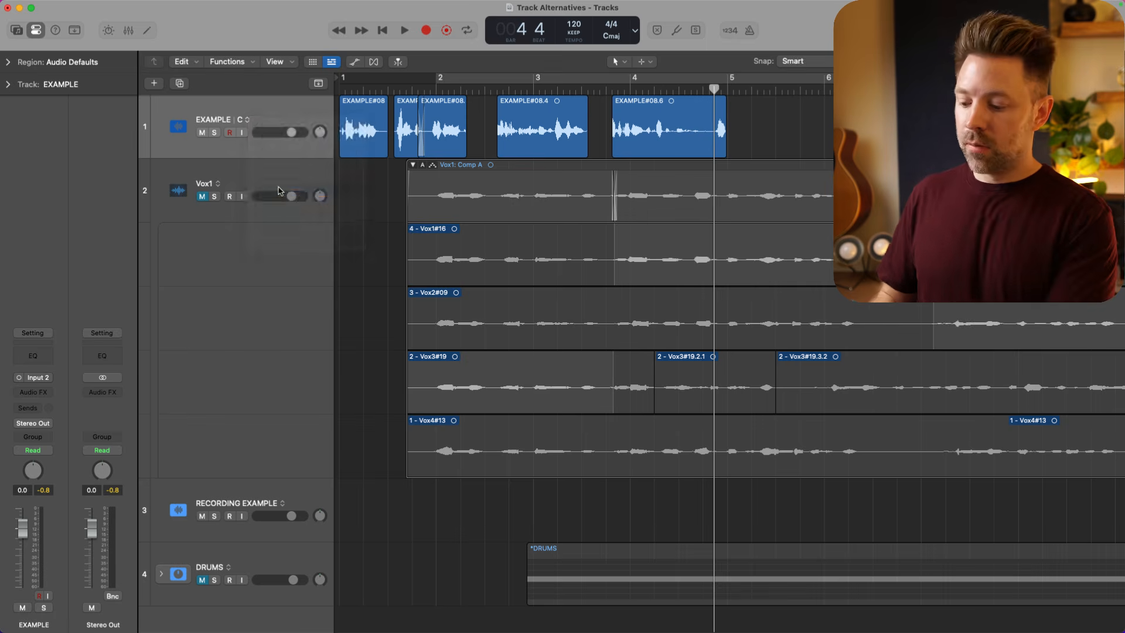
{"action": "type", "text": "EDIT"}
{"action": "key", "text": "Return"}
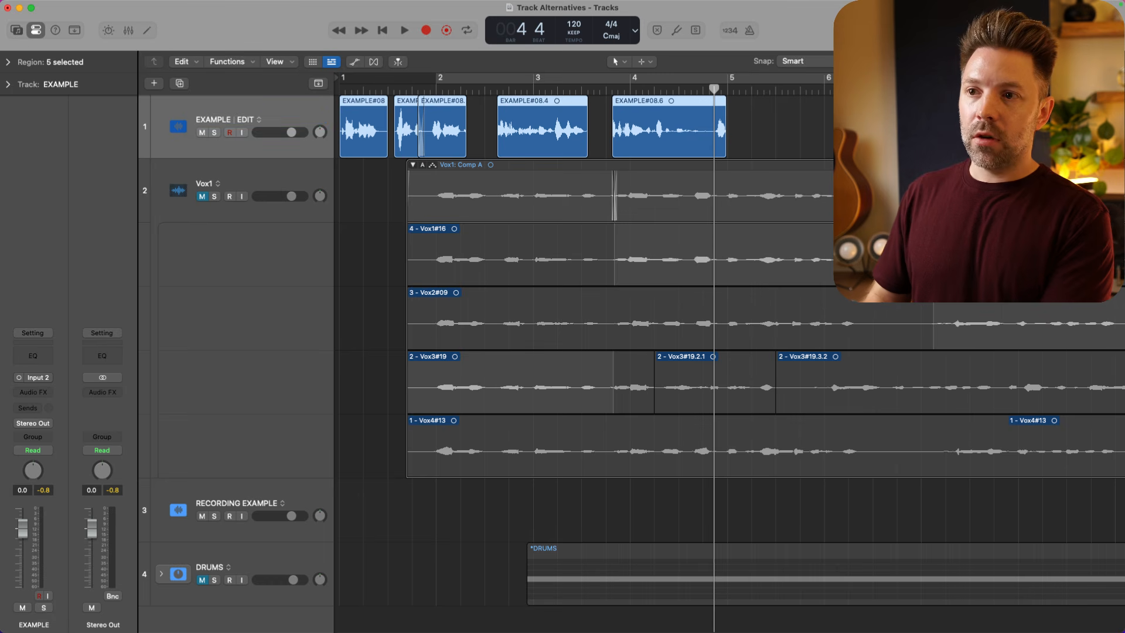
{"action": "left_click", "coordinate": [259, 120]}
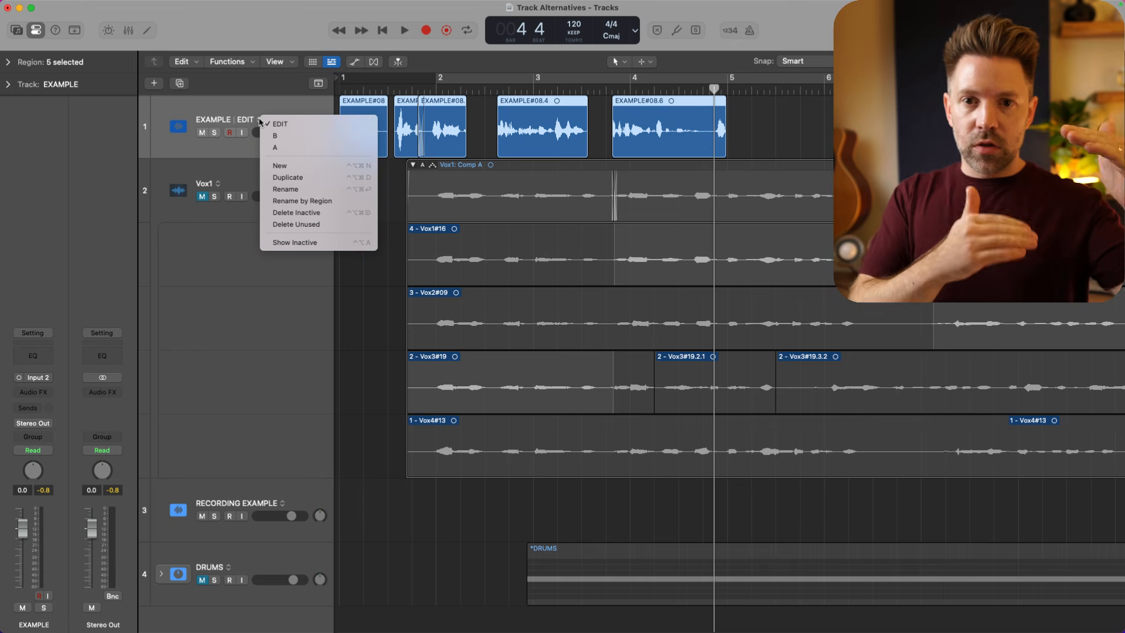
{"action": "left_click", "coordinate": [256, 103]}
- Unmute the Vox1 track and mute the EXAMPLE track
{"action": "left_click", "coordinate": [247, 174]}
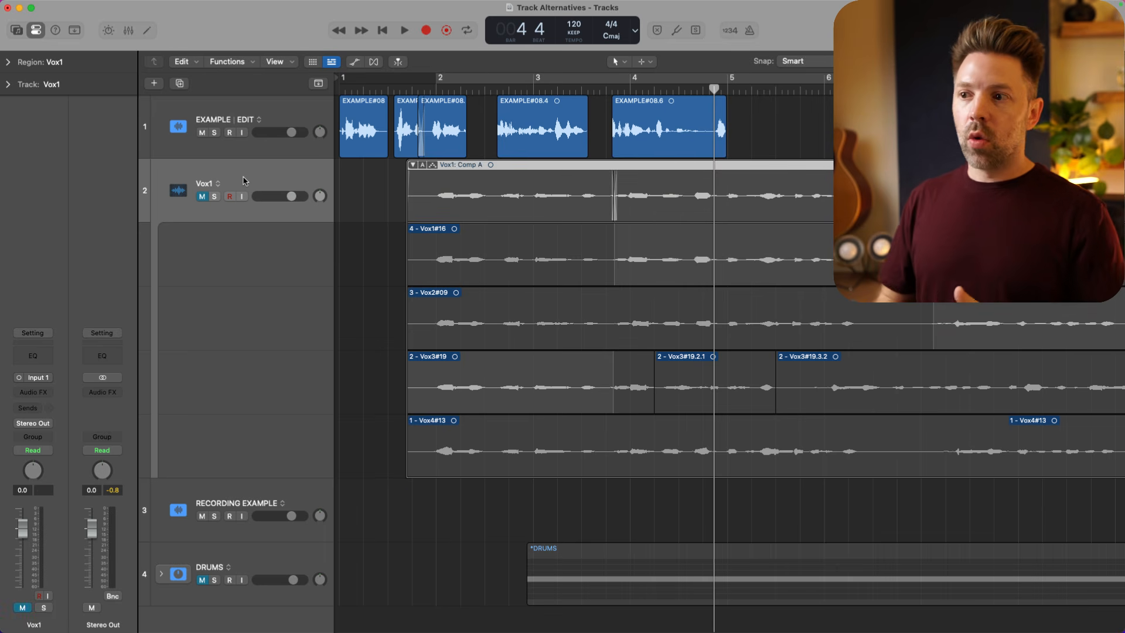
{"action": "left_click", "coordinate": [204, 194]}
{"action": "left_click", "coordinate": [202, 133]}
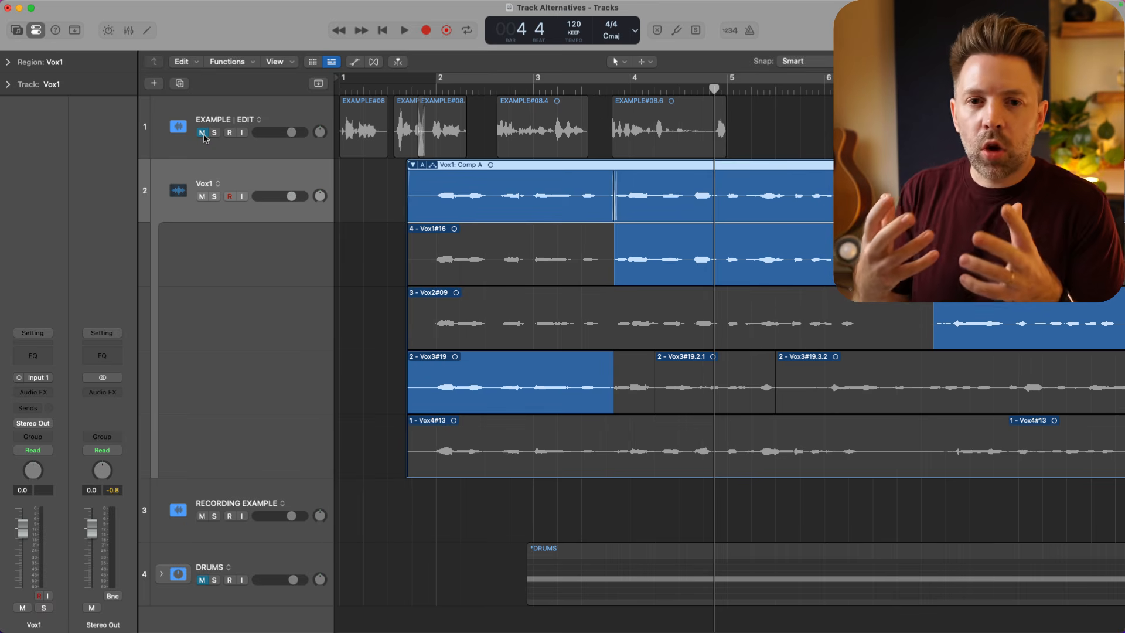
- Create a new empty alternative for the Vox1 track and record a first take of about two and a half bars on it
{"action": "left_click", "coordinate": [217, 184]}
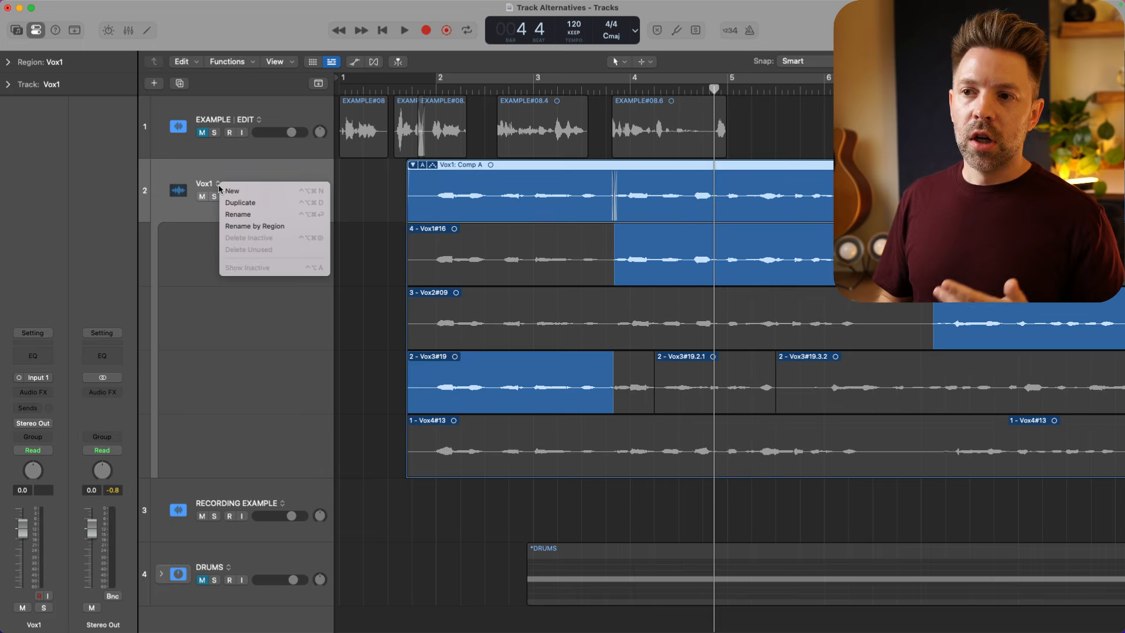
{"action": "left_click", "coordinate": [229, 191]}
{"action": "key", "text": "r"}
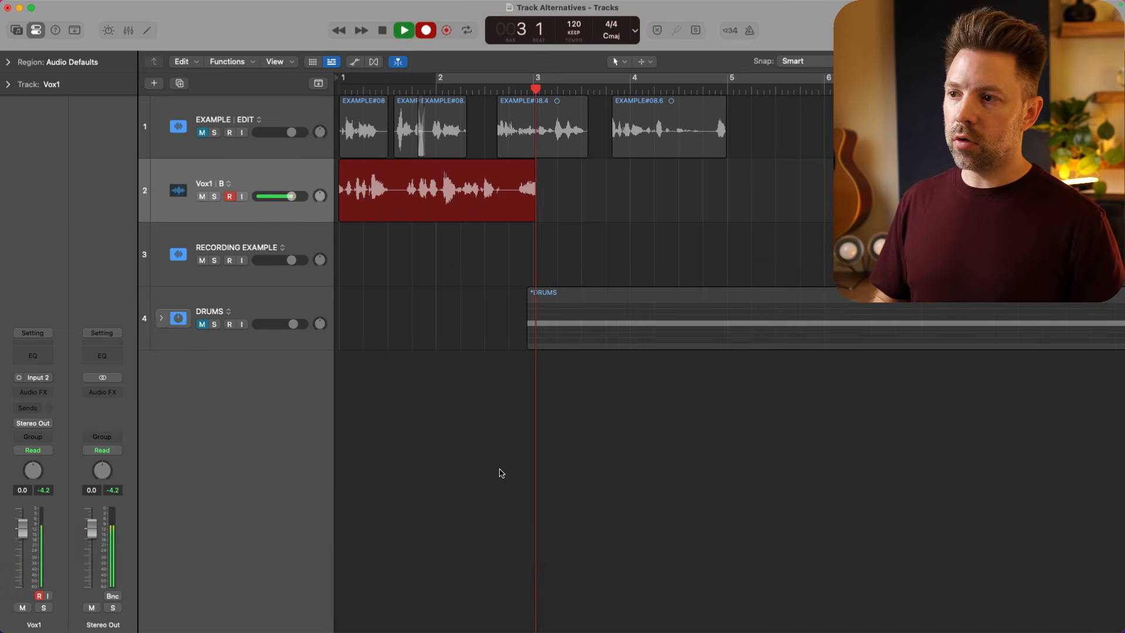
{"action": "key", "text": "space"}
- Record a second take of about two bars over the first on Vox1, and comp in the middle section from Take 1
{"action": "key", "text": "Return"}
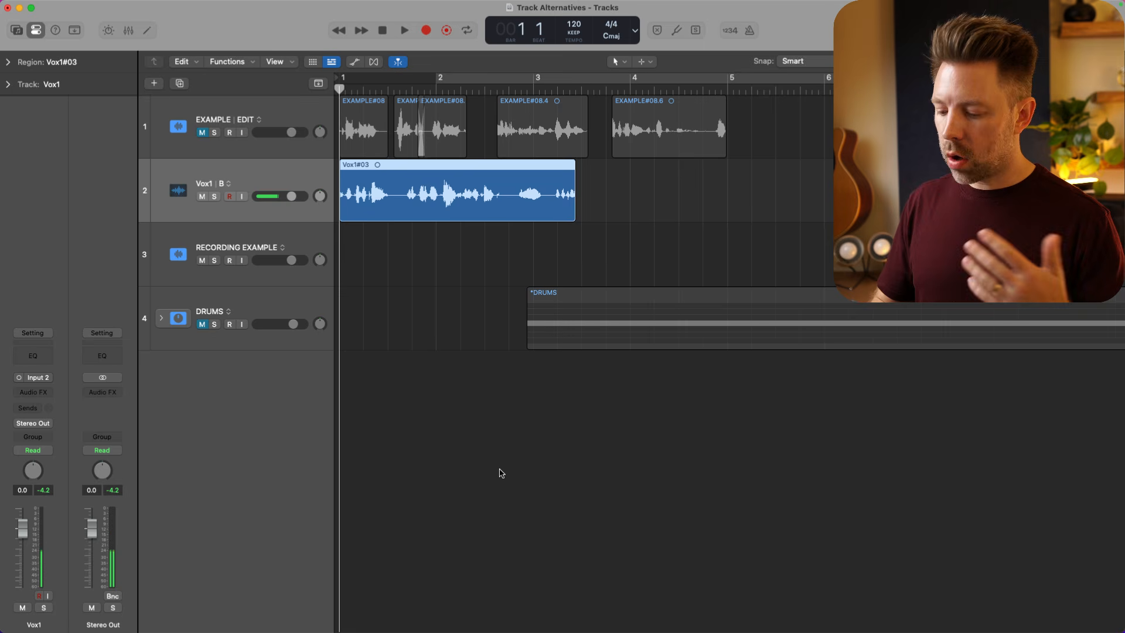
{"action": "key", "text": "r"}
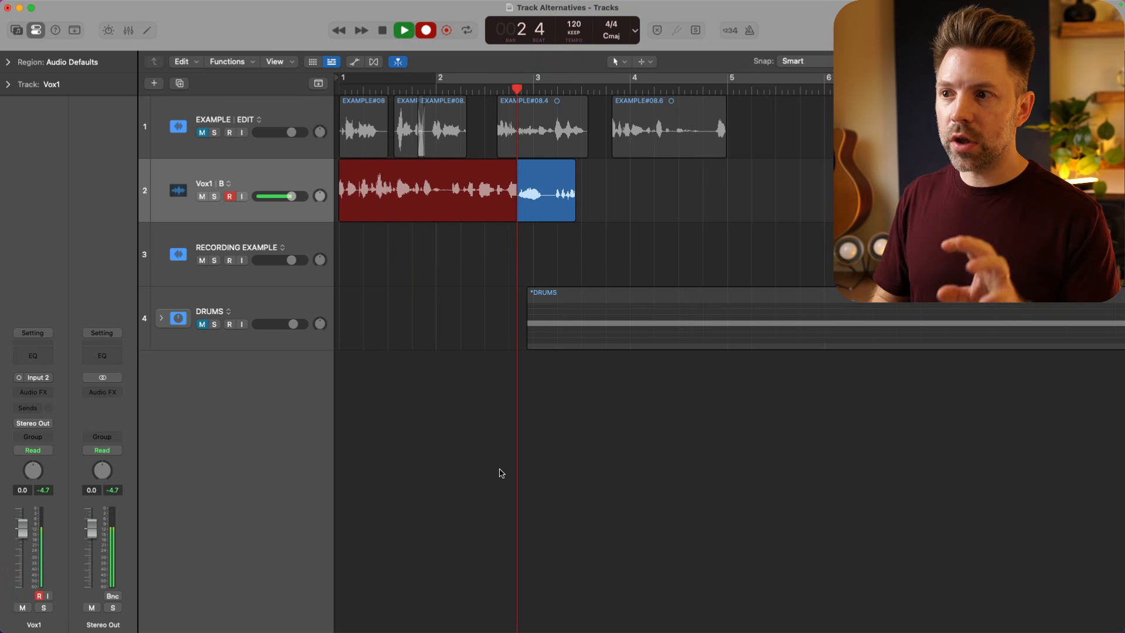
{"action": "key", "text": "space"}
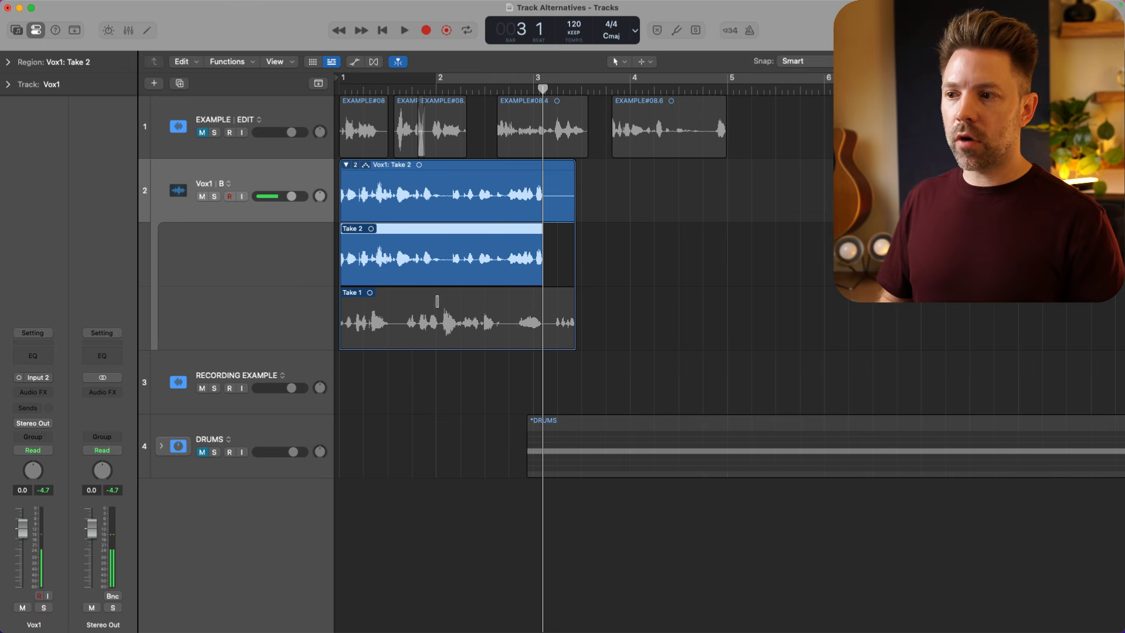
{"action": "left_click_drag", "start_coordinate": [411, 320], "coordinate": [495, 321]}
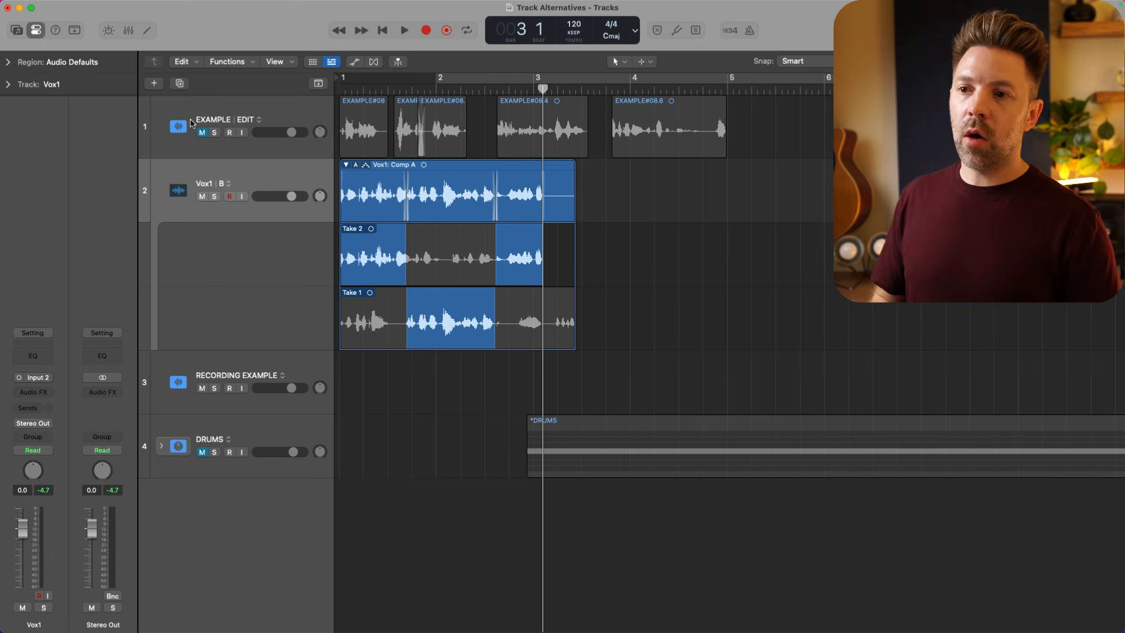
- Rename alternative B of the Vox1 track as softer
{"action": "left_click", "coordinate": [230, 184]}
{"action": "left_click", "coordinate": [258, 241]}
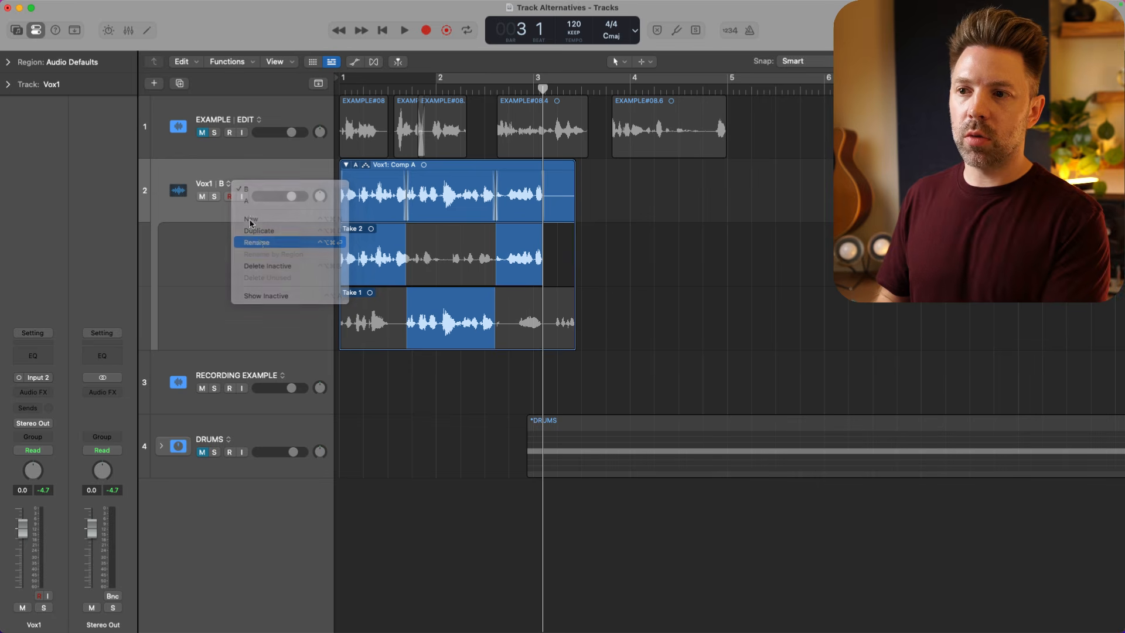
{"action": "type", "text": "softer"}
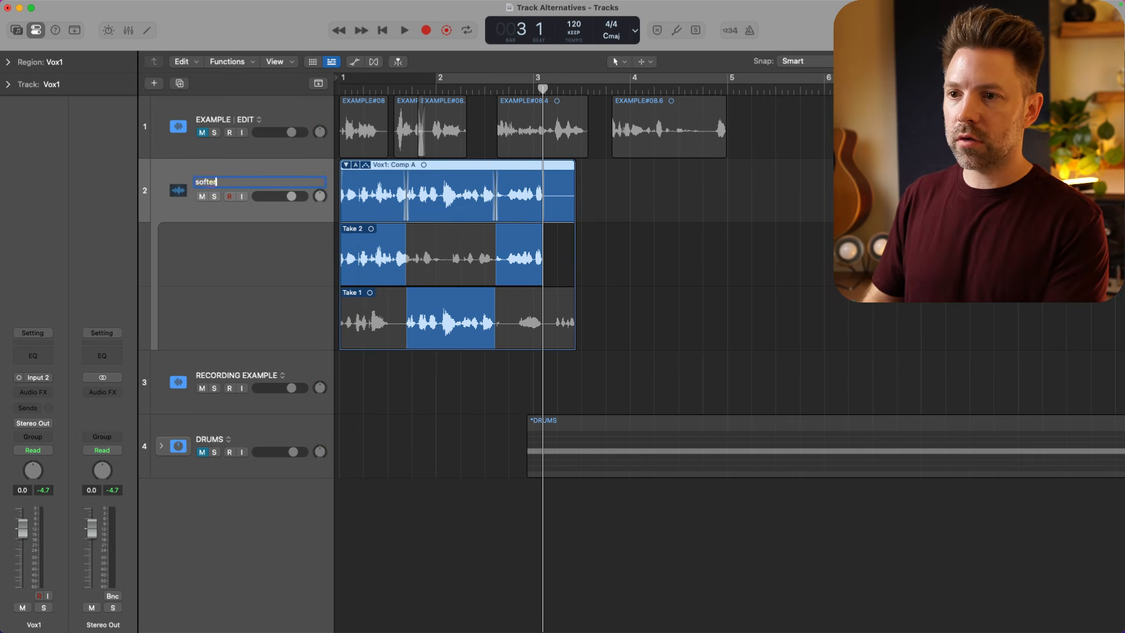
{"action": "key", "text": "Return"}
- Switch Vox1 to alternative A and rename that alternative as louder
{"action": "left_click", "coordinate": [253, 188]}
{"action": "left_click", "coordinate": [252, 202]}
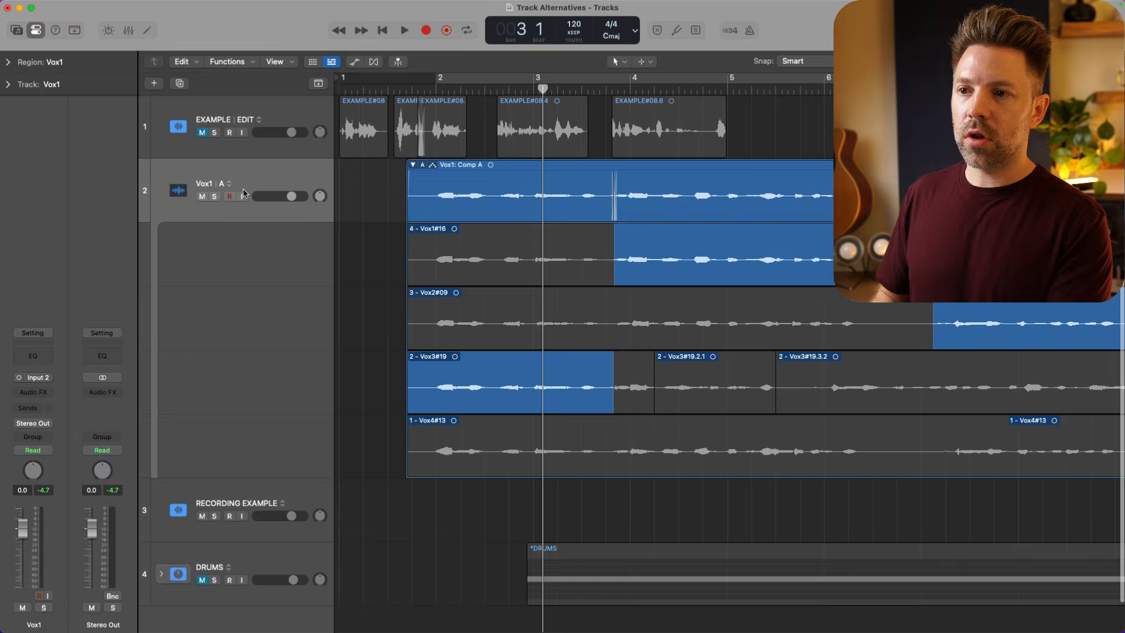
{"action": "left_click", "coordinate": [226, 185]}
{"action": "left_click", "coordinate": [258, 244]}
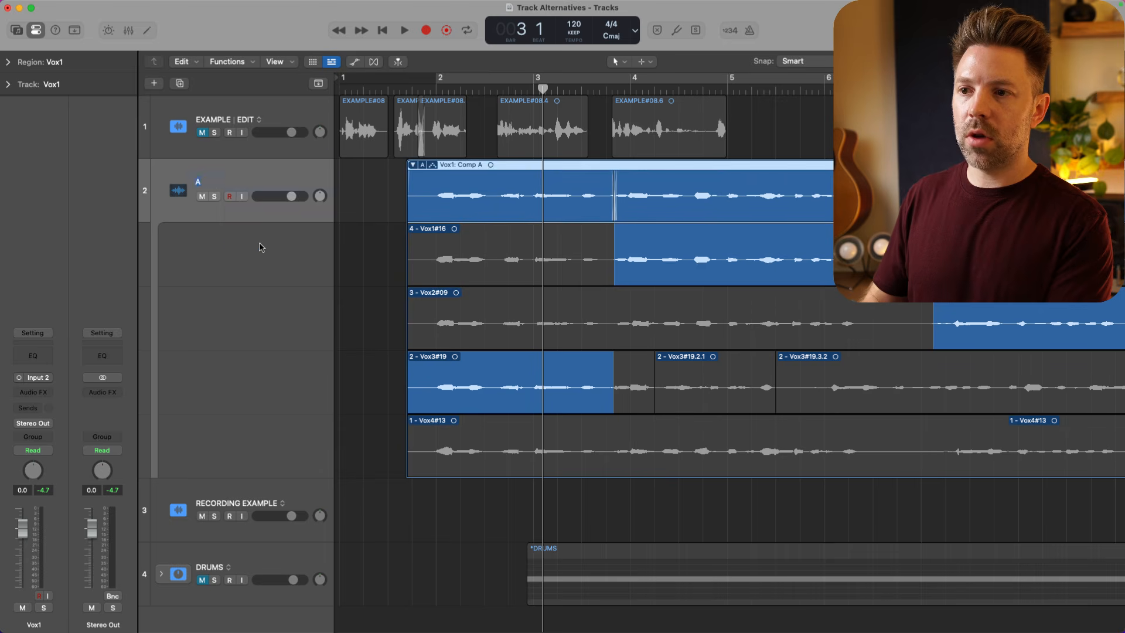
{"action": "type", "text": "louder"}
{"action": "key", "text": "Return"}
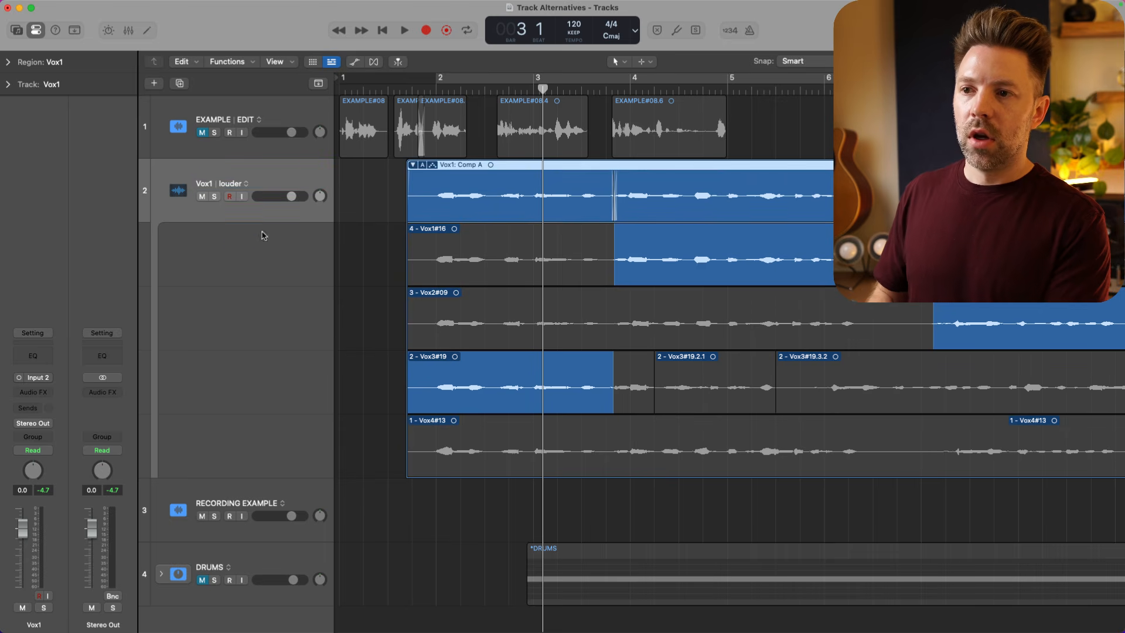
- Switch Vox1 to the softer alternative and back to louder to compare the two comped versions
{"action": "left_click", "coordinate": [232, 184]}
{"action": "left_click", "coordinate": [273, 190]}
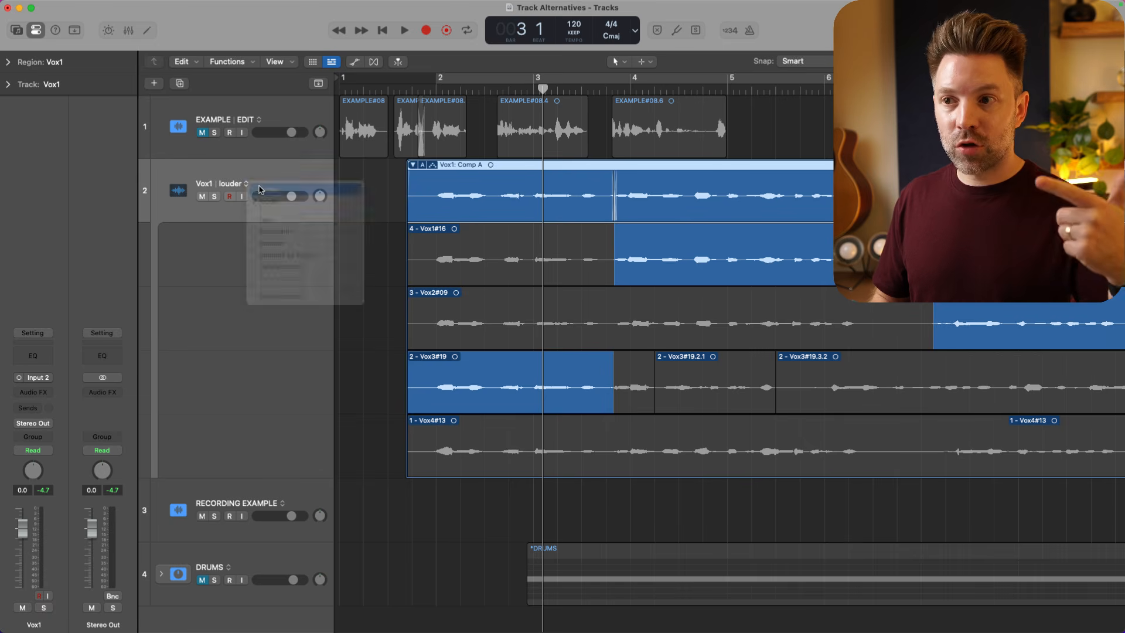
{"action": "left_click", "coordinate": [246, 185]}
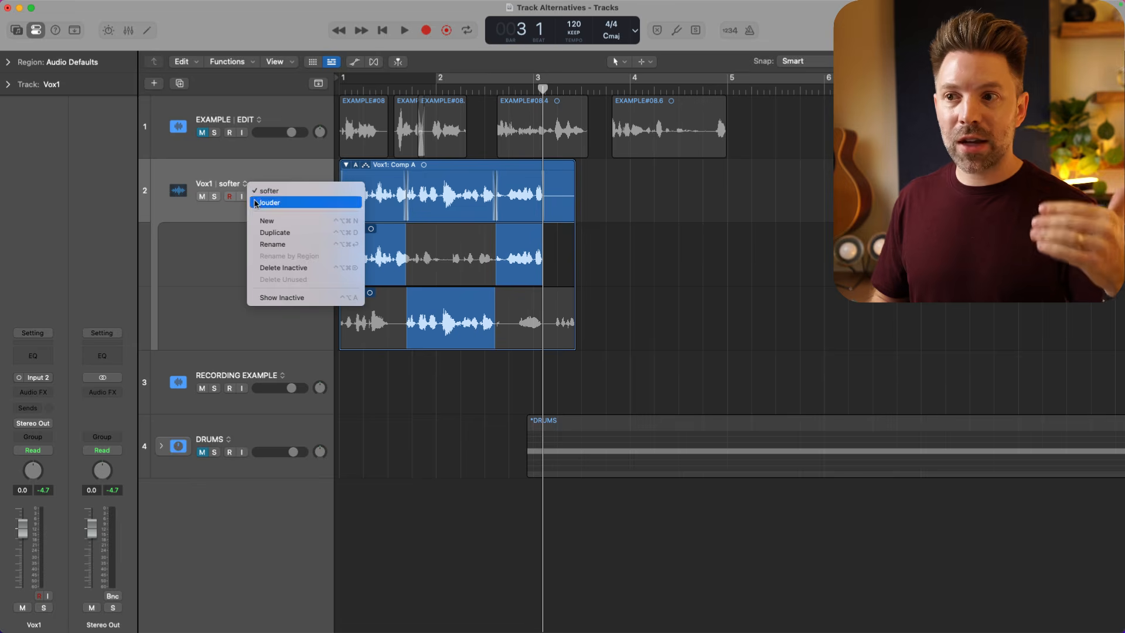
{"action": "left_click", "coordinate": [248, 195]}
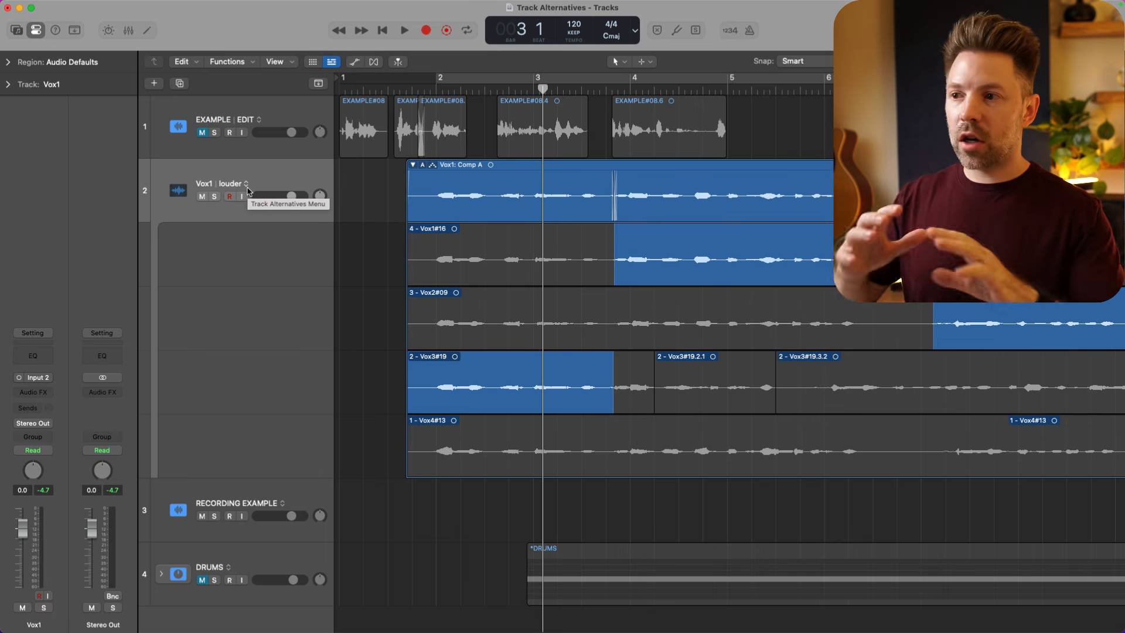
{"action": "left_click", "coordinate": [247, 186]}
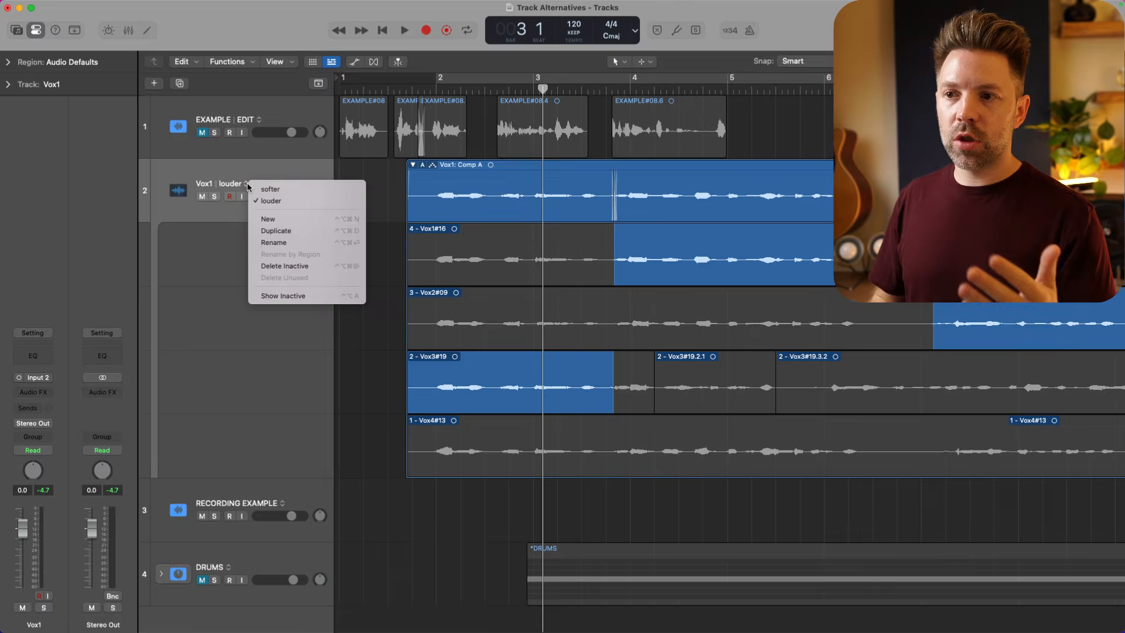
{"action": "left_click", "coordinate": [261, 178]}
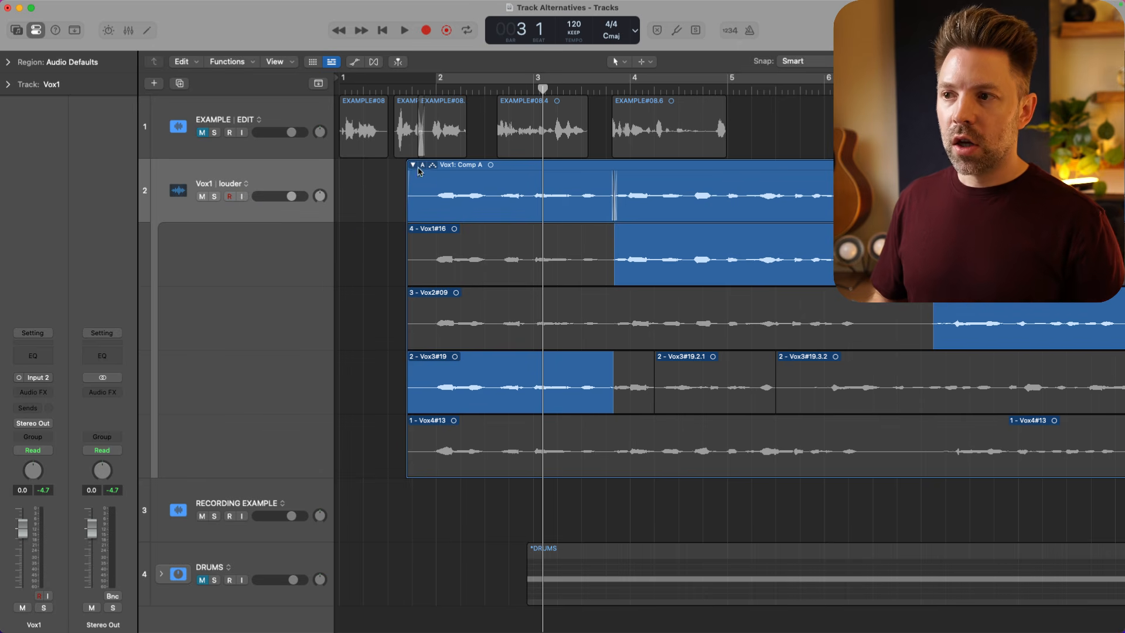
- Duplicate the louder alternative of the Vox1 track
{"action": "left_click", "coordinate": [247, 185]}
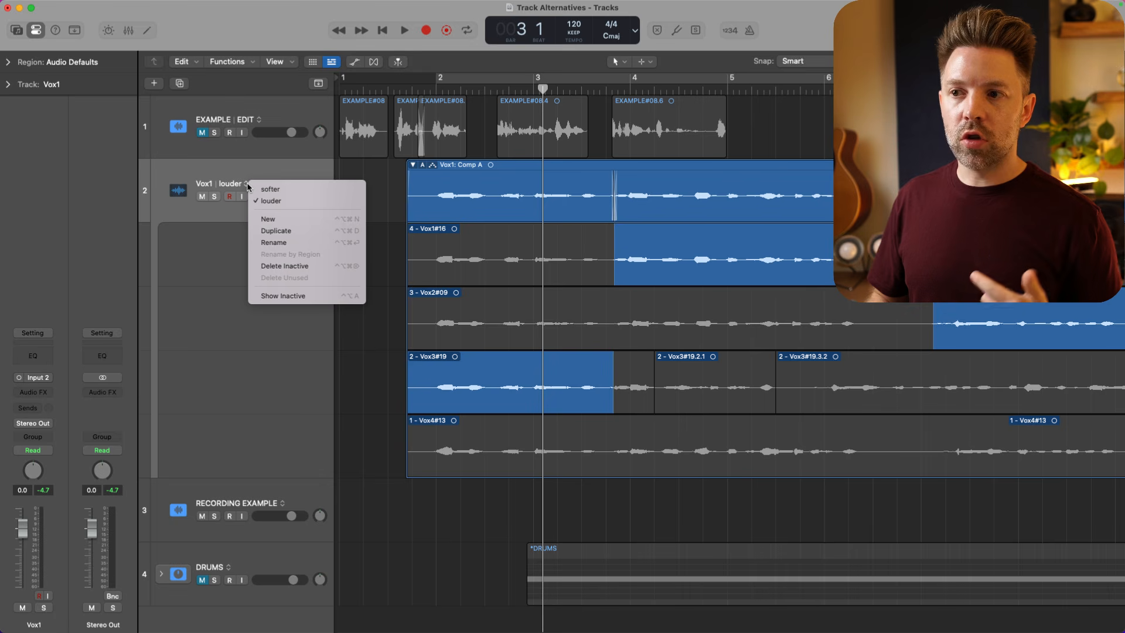
{"action": "left_click", "coordinate": [277, 231]}
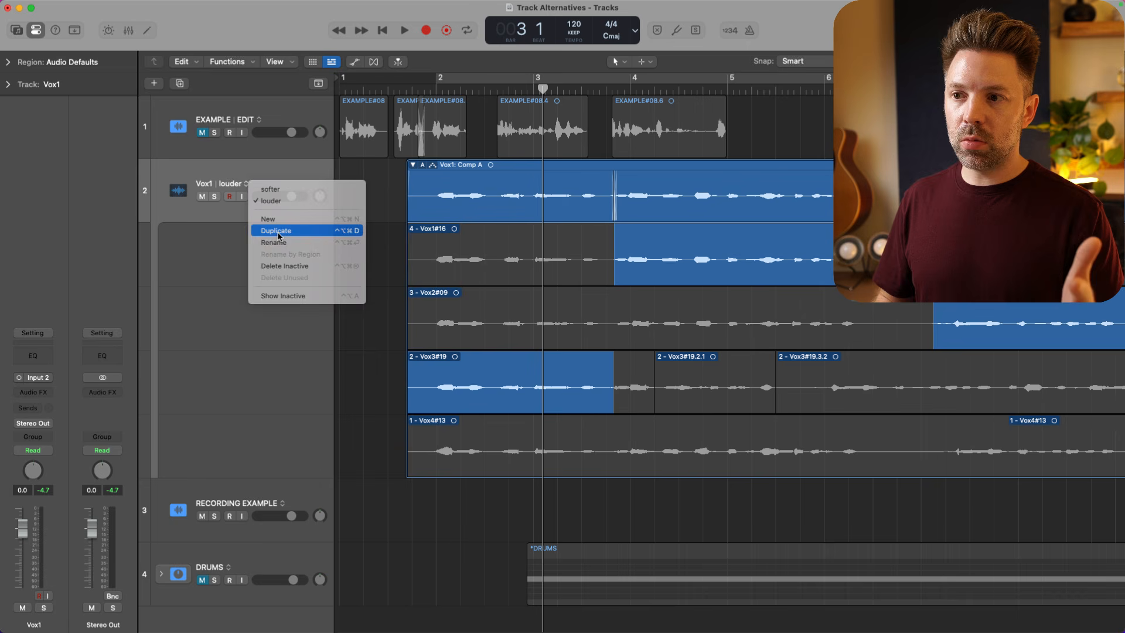
{"action": "left_click", "coordinate": [229, 184]}
{"action": "left_click", "coordinate": [230, 188]}
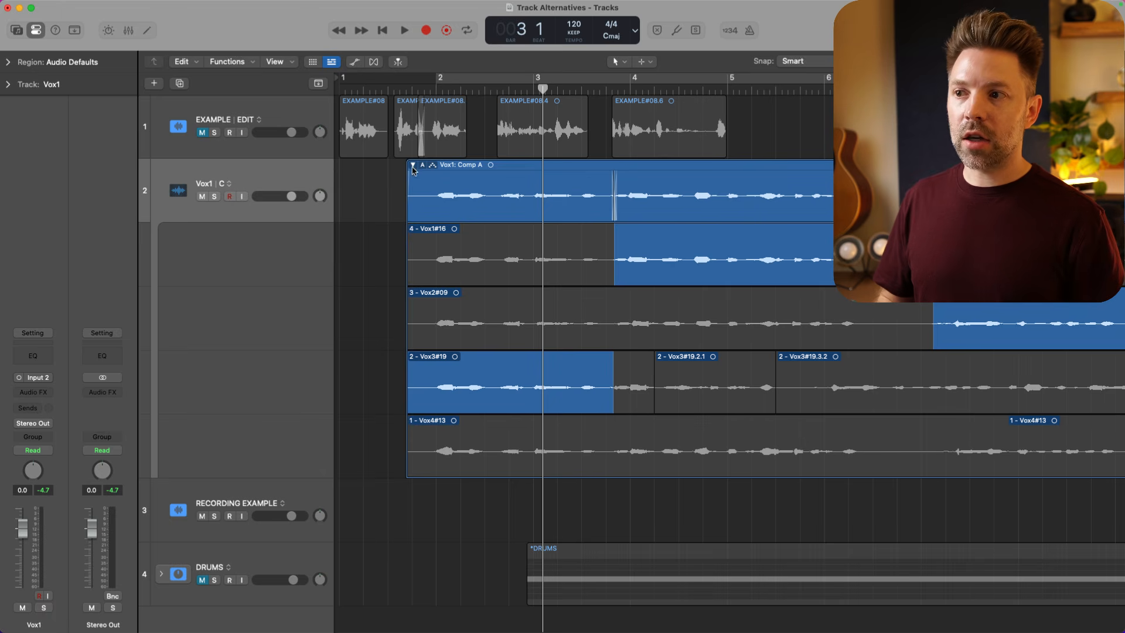
- Flatten and merge Comp A of the take folder in alternative C of Vox1
{"action": "left_click", "coordinate": [412, 166]}
{"action": "left_click", "coordinate": [412, 166]}
{"action": "left_click", "coordinate": [423, 165]}
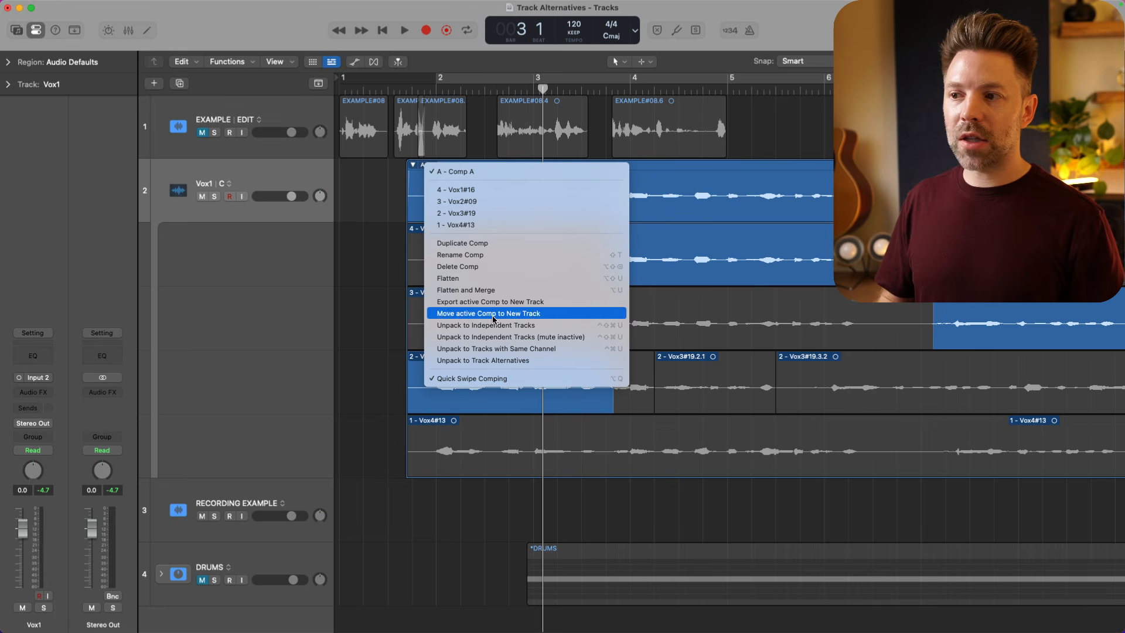
{"action": "left_click", "coordinate": [491, 282]}
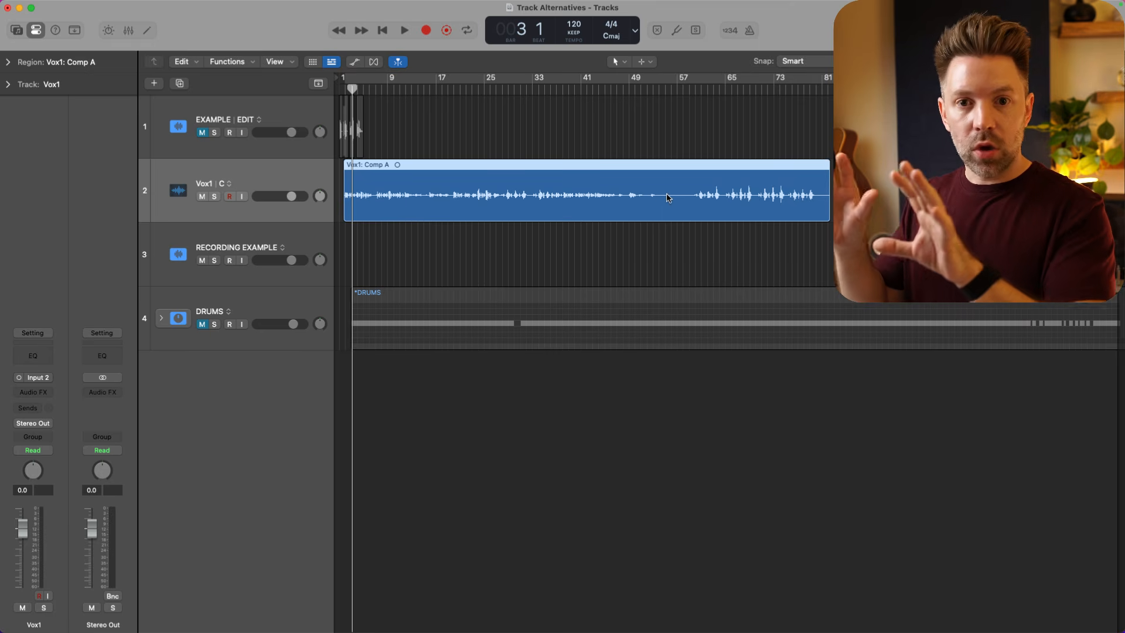
- Rename alternative C of the Vox1 track as COMP
{"action": "scroll", "coordinate": [572, 183], "scroll_direction": "up", "scroll_amount": 3}
{"action": "scroll", "coordinate": [573, 183], "scroll_direction": "up", "scroll_amount": 5}
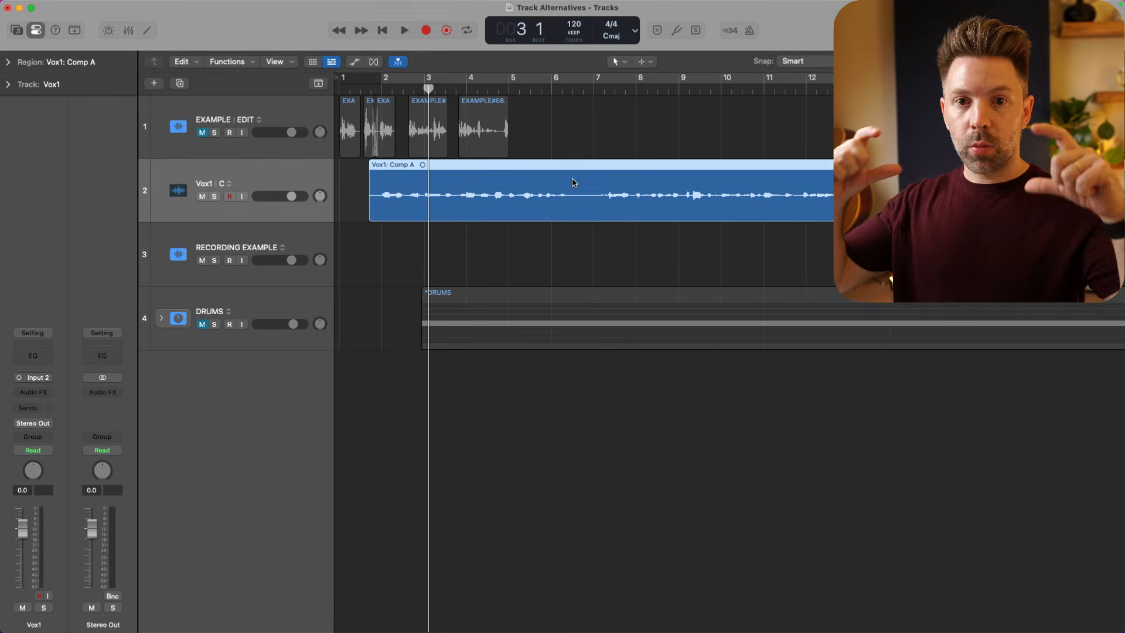
{"action": "left_click", "coordinate": [229, 186]}
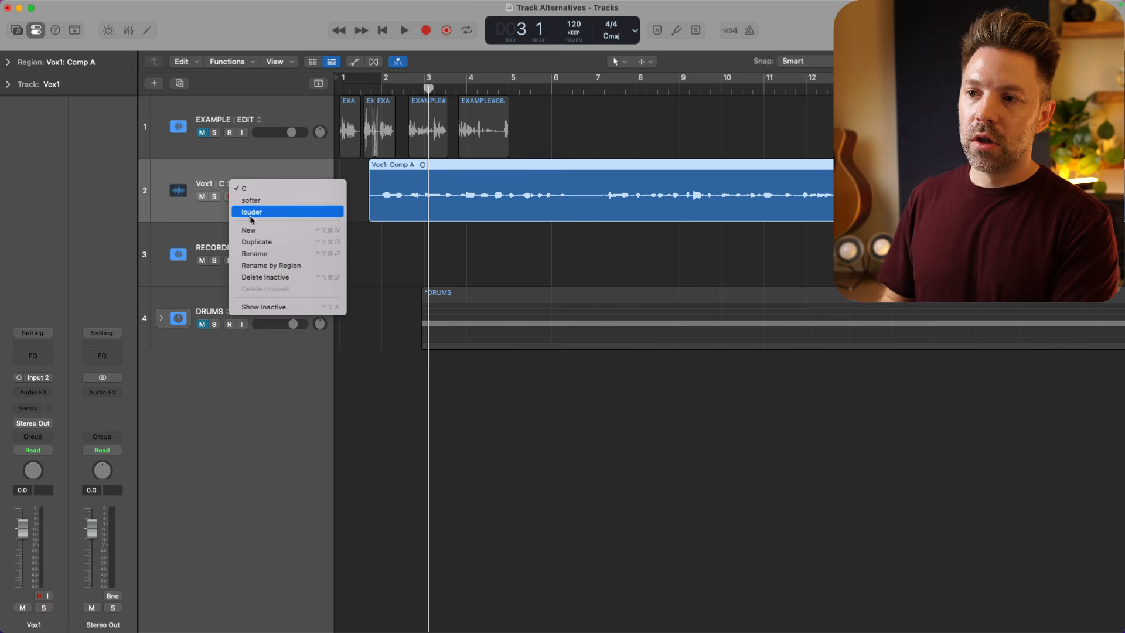
{"action": "left_click", "coordinate": [261, 253]}
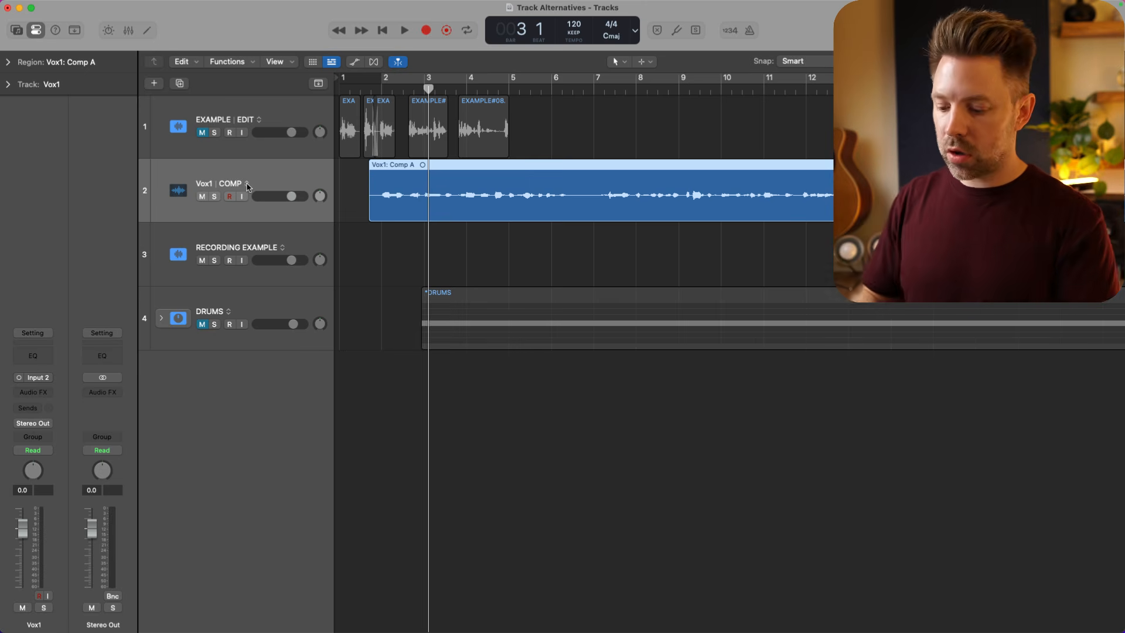
- Duplicate the COMP alternative of Vox1 and rename the copy as TUNE
{"action": "left_click", "coordinate": [246, 183]}
{"action": "left_click", "coordinate": [277, 239]}
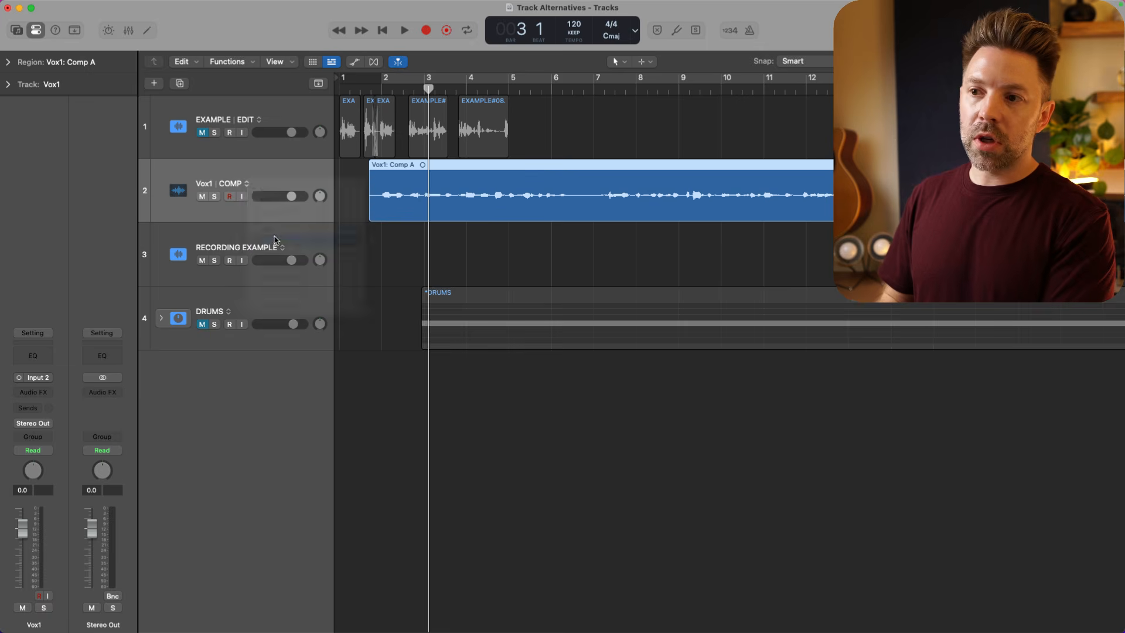
{"action": "left_click", "coordinate": [237, 186]}
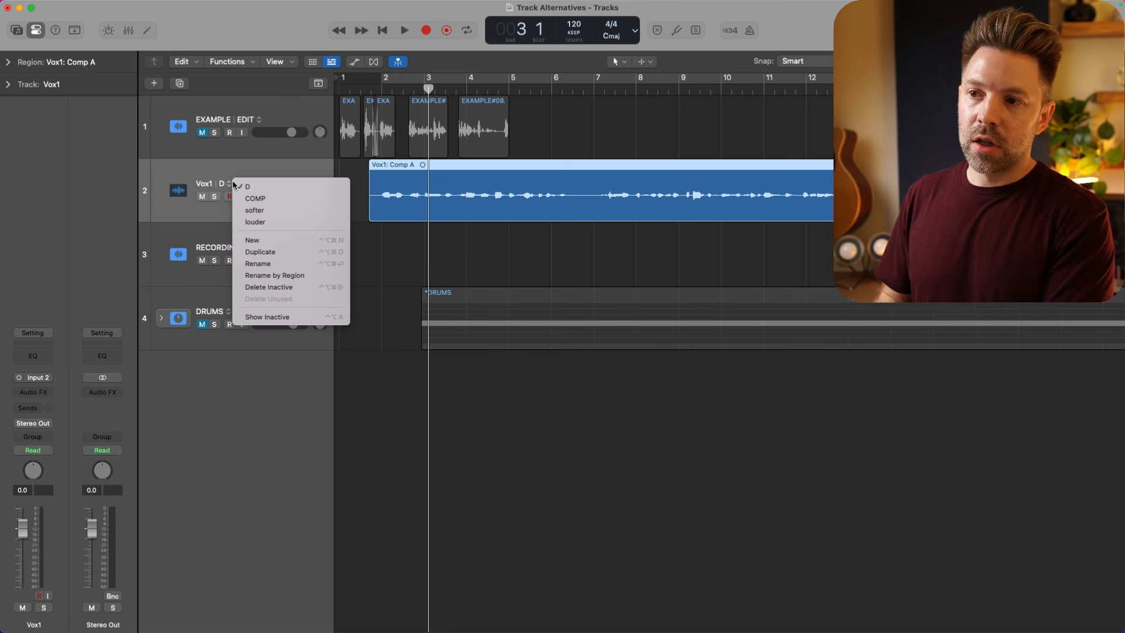
{"action": "left_click", "coordinate": [274, 265]}
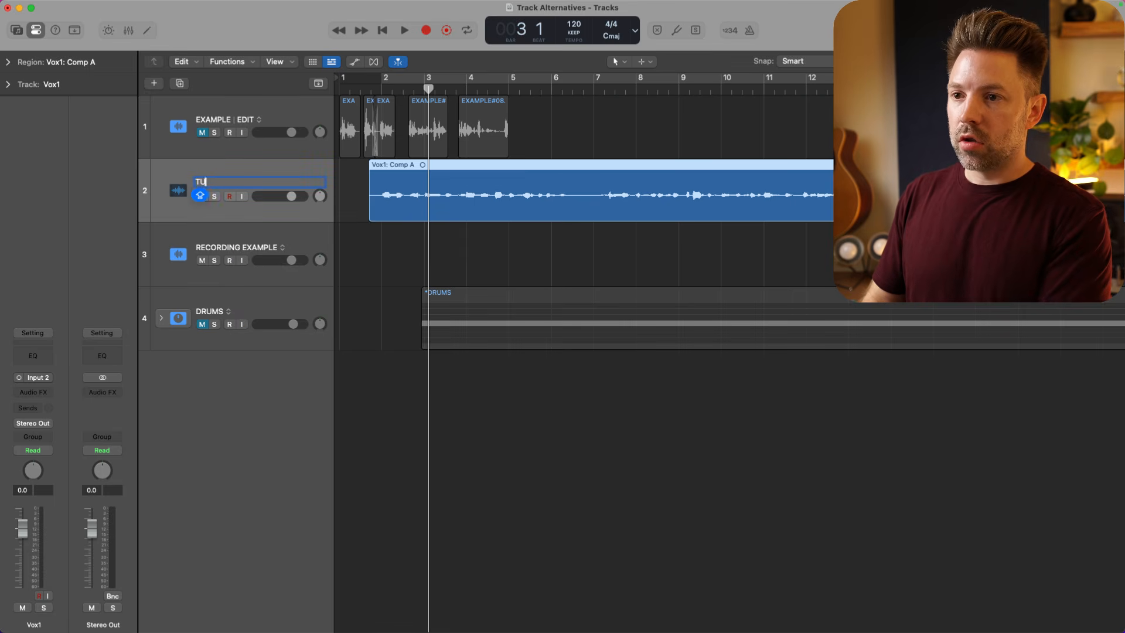
- Turn on Flex Pitch for Vox1 in the audio editor and snap two notes around bar 3 to pitch
{"action": "key", "text": "e"}
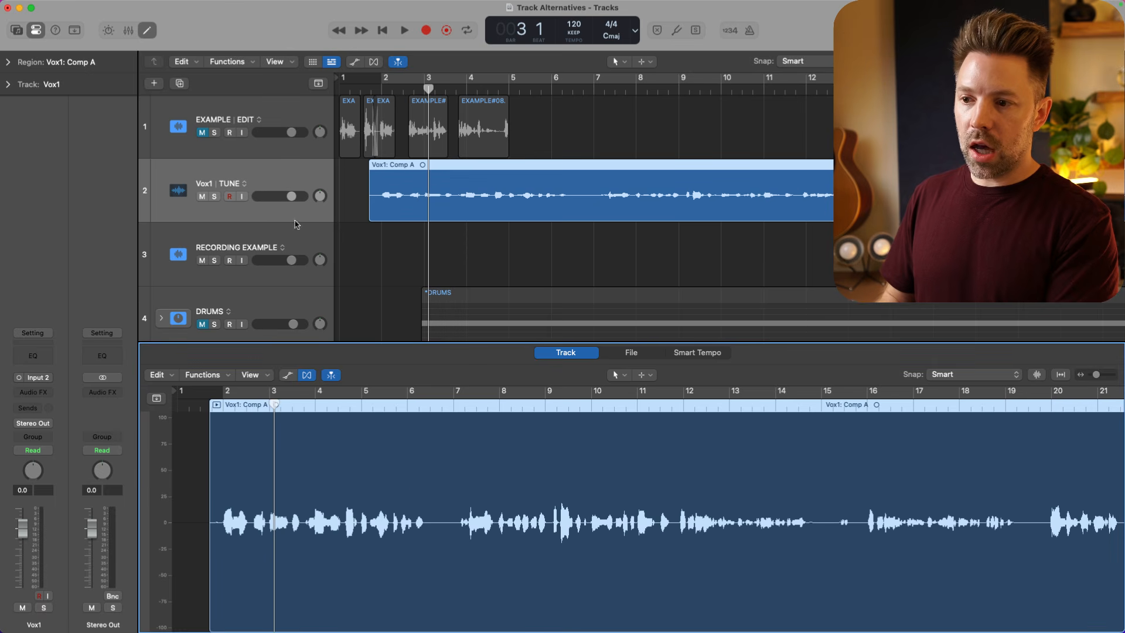
{"action": "left_click", "coordinate": [307, 375]}
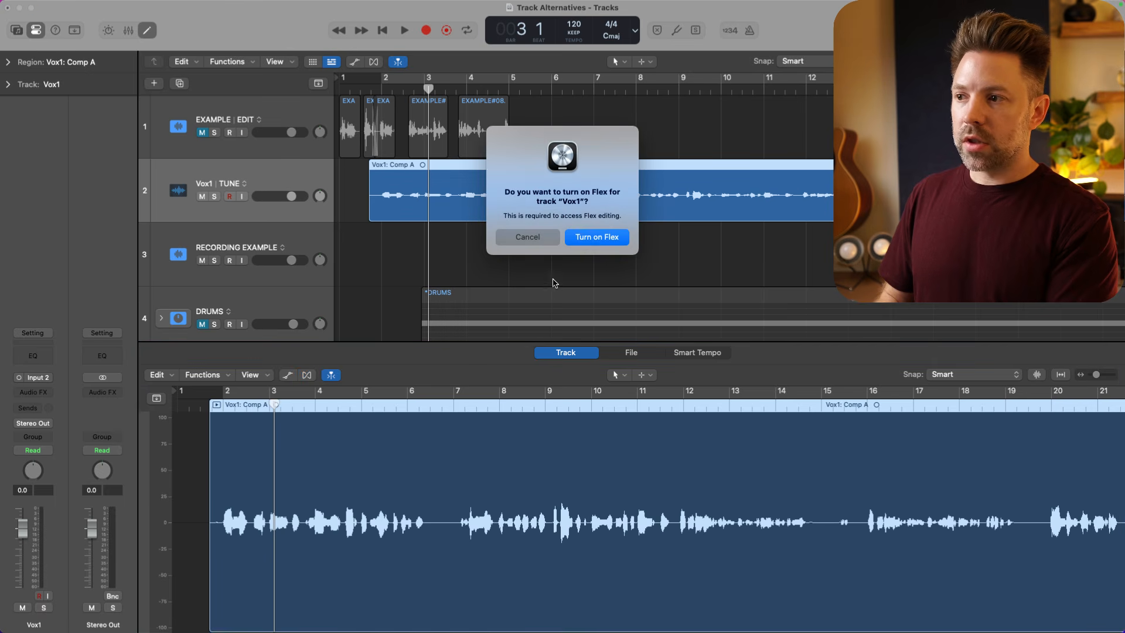
{"action": "left_click", "coordinate": [597, 237]}
{"action": "left_click", "coordinate": [352, 329]}
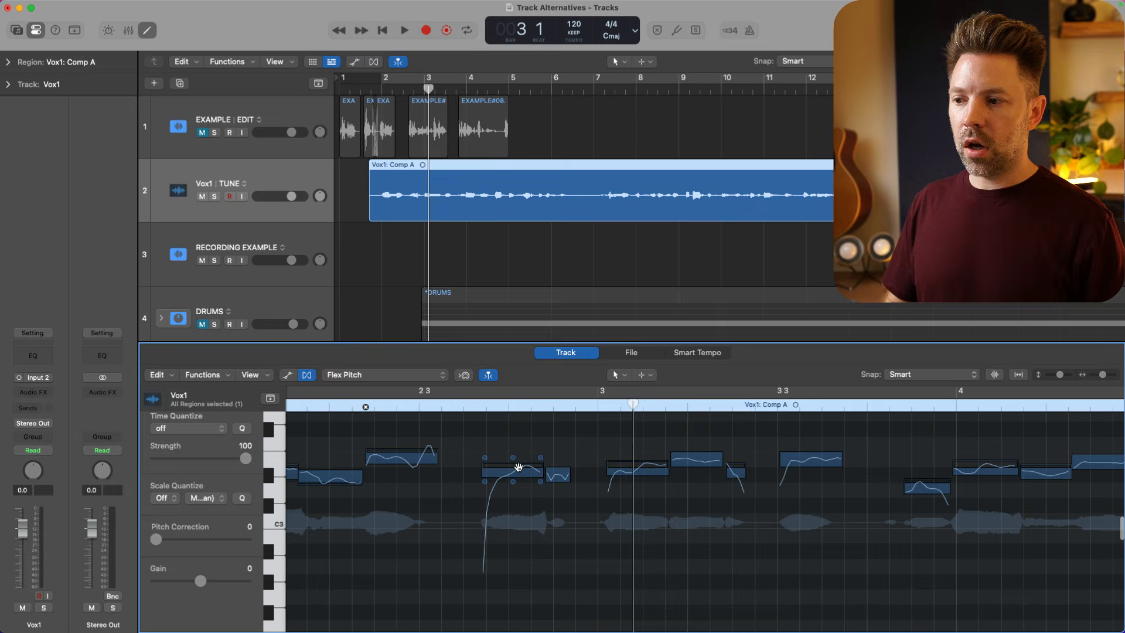
{"action": "left_click", "coordinate": [519, 472]}
{"action": "left_click", "coordinate": [647, 467]}
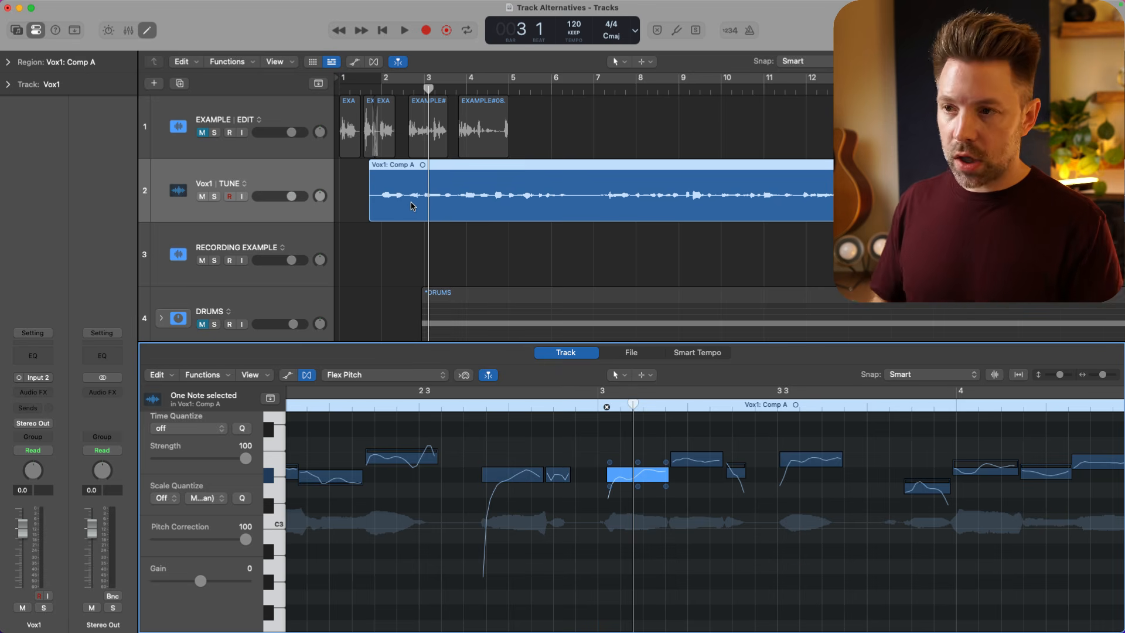
- Duplicate the TUNE alternative of Vox1 and bounce the track in place as Vox1 TUNED with Replace Track as the destination
{"action": "left_click", "coordinate": [244, 184]}
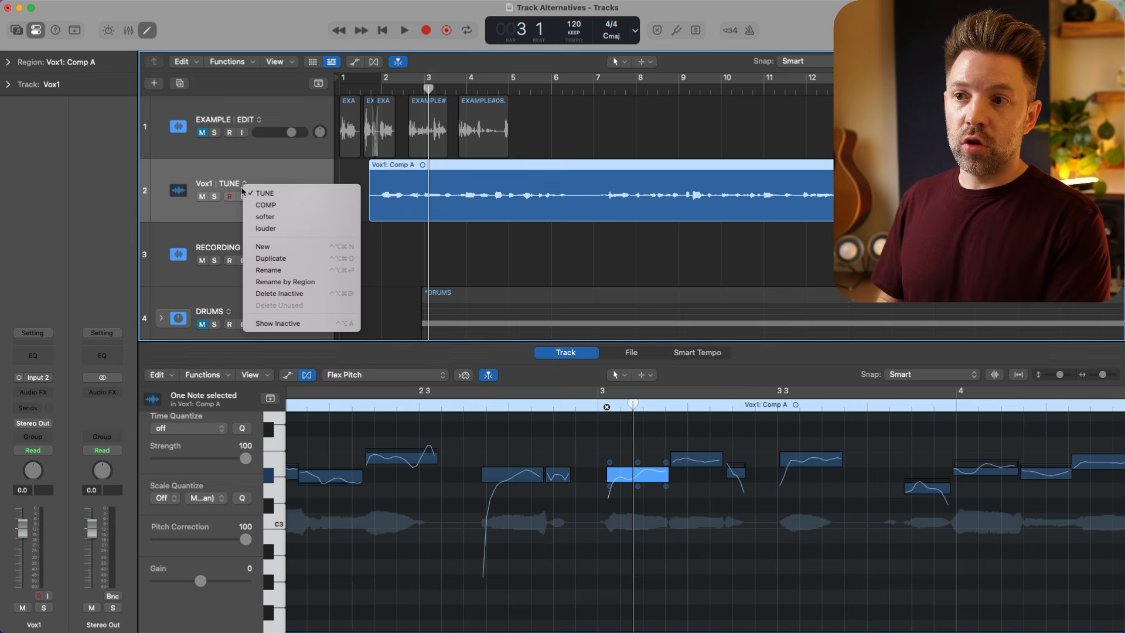
{"action": "left_click", "coordinate": [276, 258]}
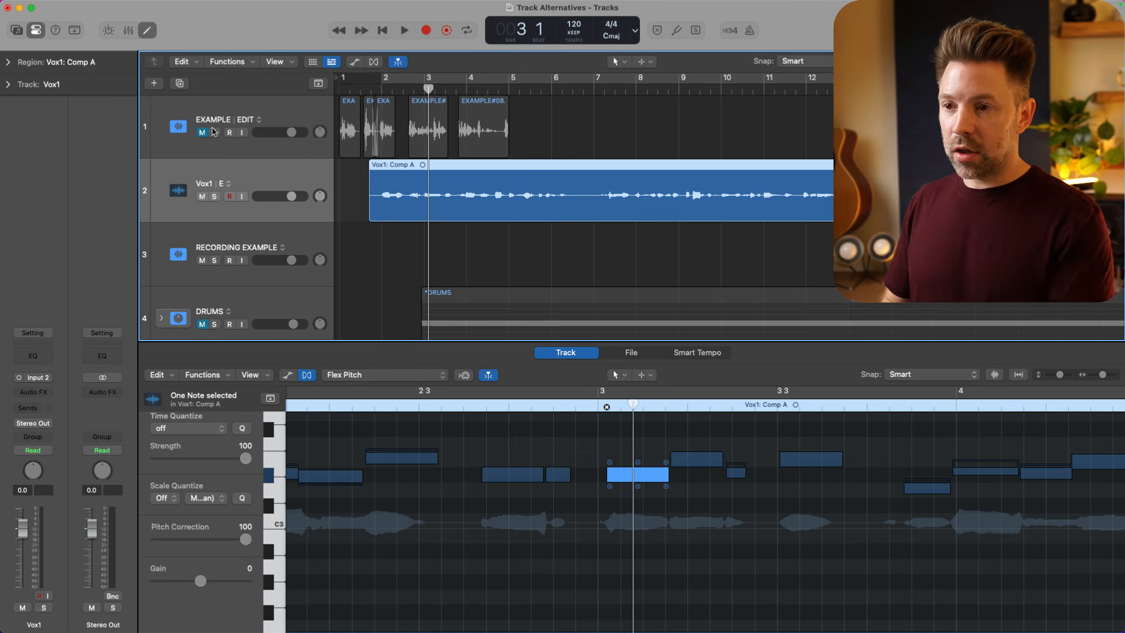
{"action": "left_click", "coordinate": [84, 7]}
{"action": "mouse_move", "coordinate": [135, 301]}
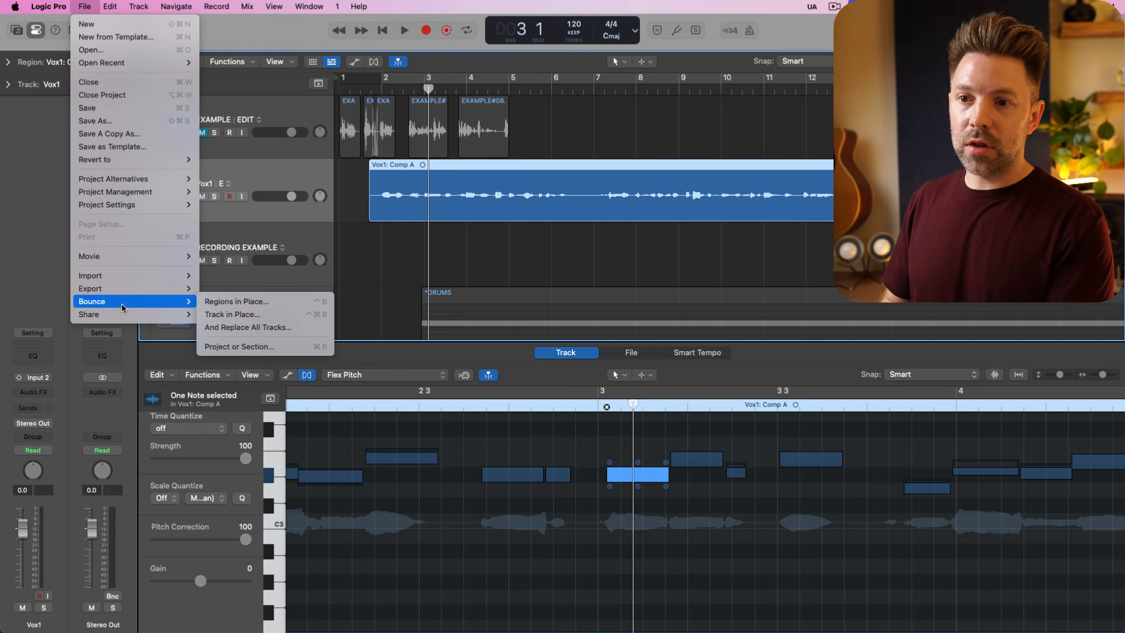
{"action": "left_click", "coordinate": [258, 314]}
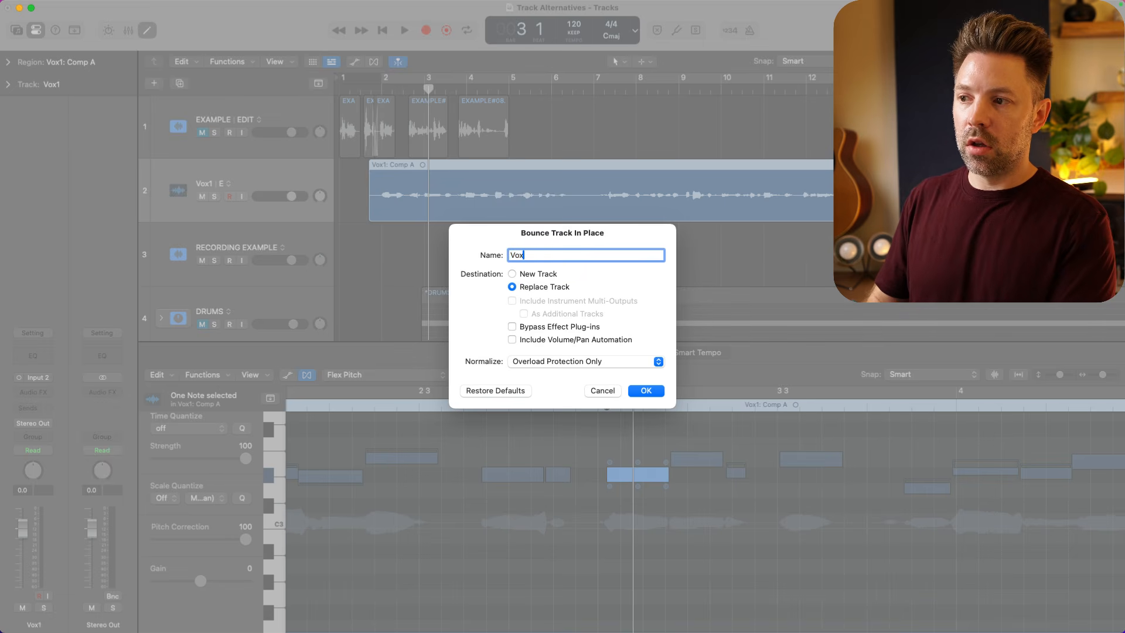
{"action": "key", "text": "Return"}
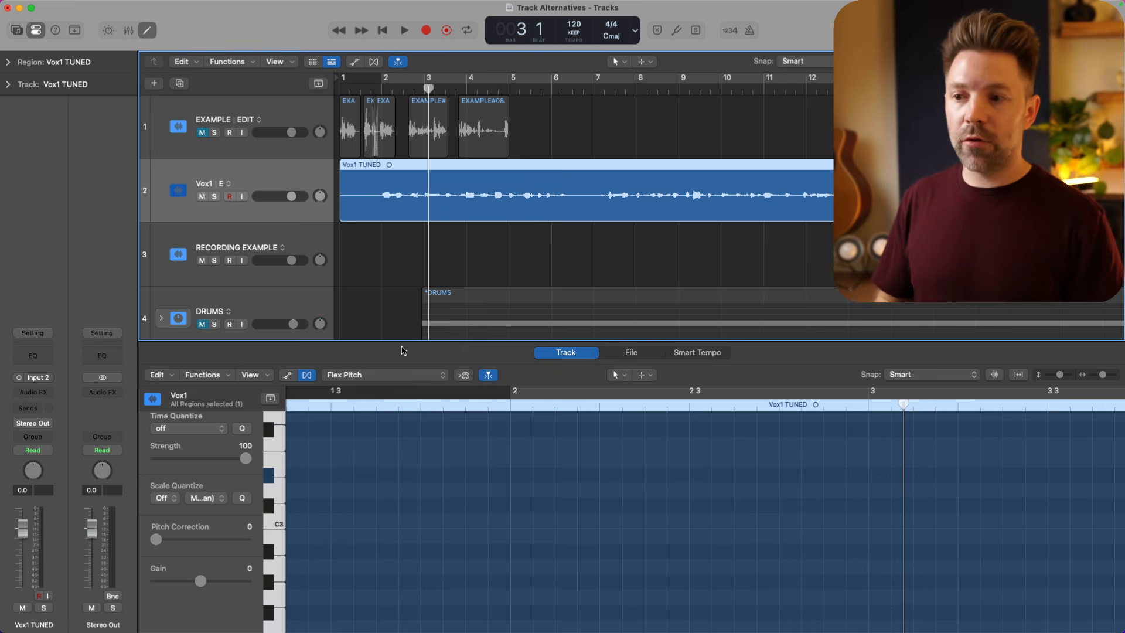
- Review the list of alternatives of the Vox1 track
{"action": "key", "text": "e"}
{"action": "left_click", "coordinate": [233, 185]}
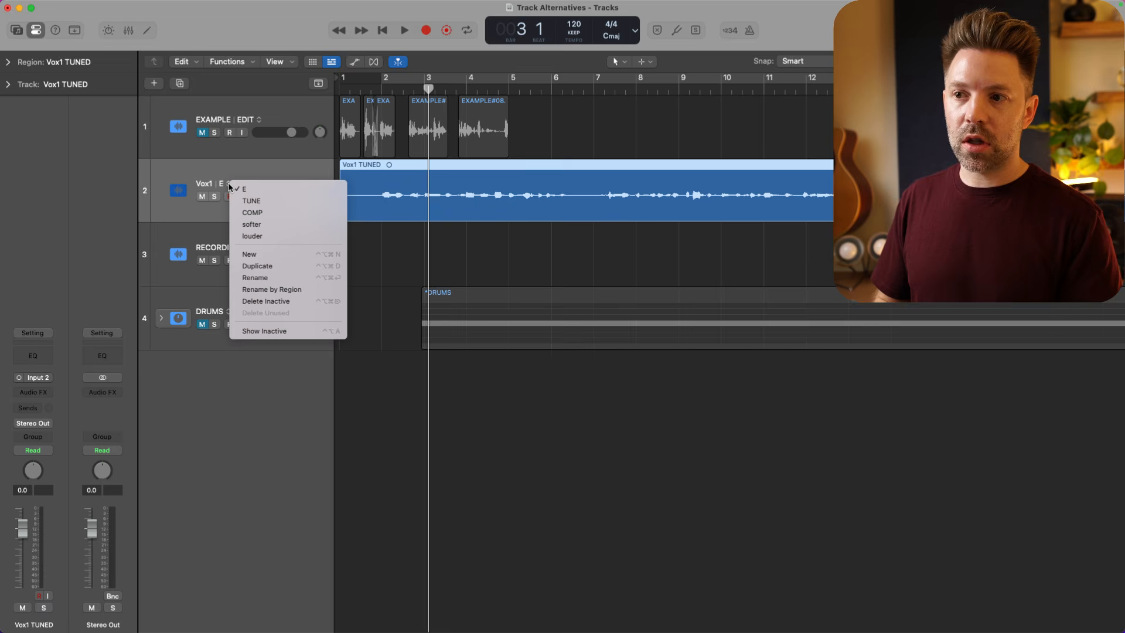
{"action": "left_click", "coordinate": [235, 174]}
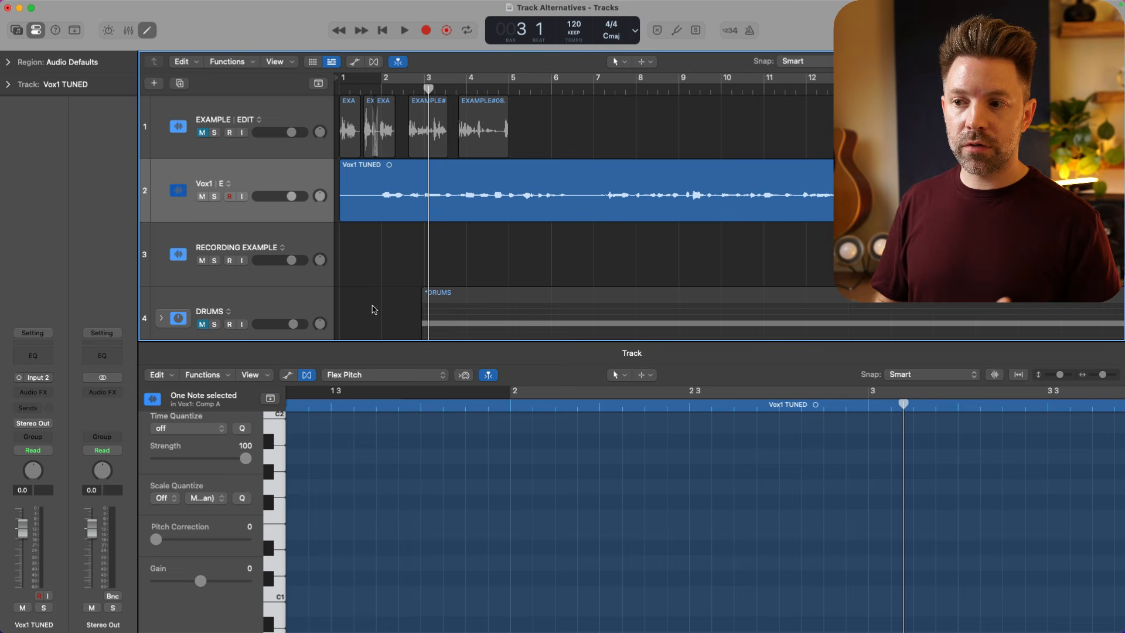
{"action": "left_click", "coordinate": [229, 185]}
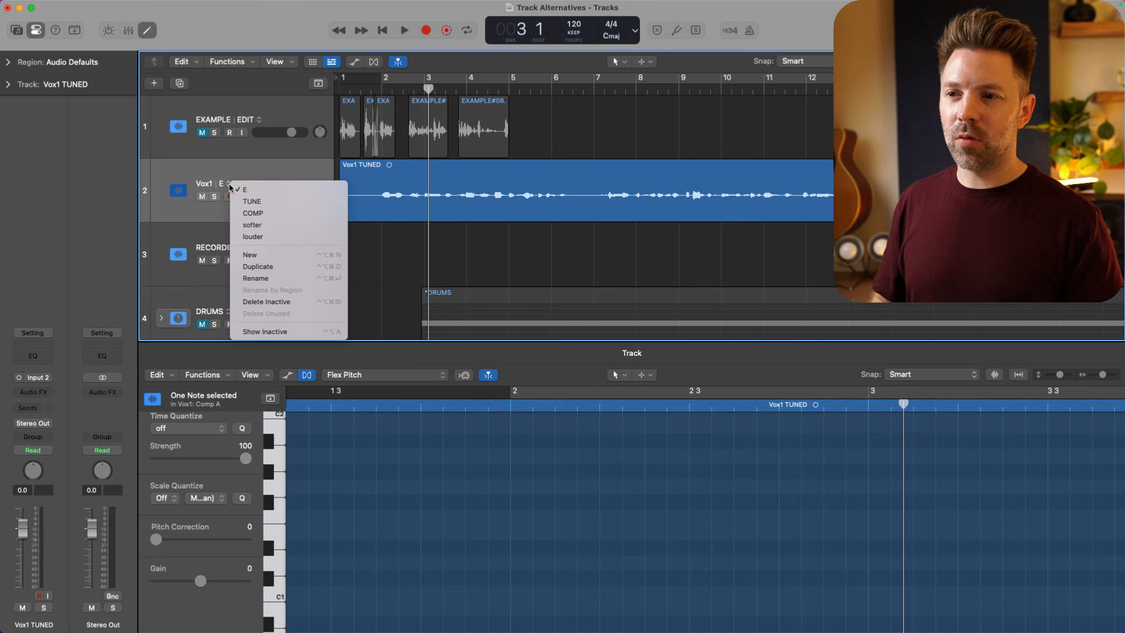
{"action": "left_click", "coordinate": [244, 175]}
- Rename the active E alternative of Vox1 as TUNED and keep it selected in the list of alternatives
{"action": "left_click", "coordinate": [229, 184]}
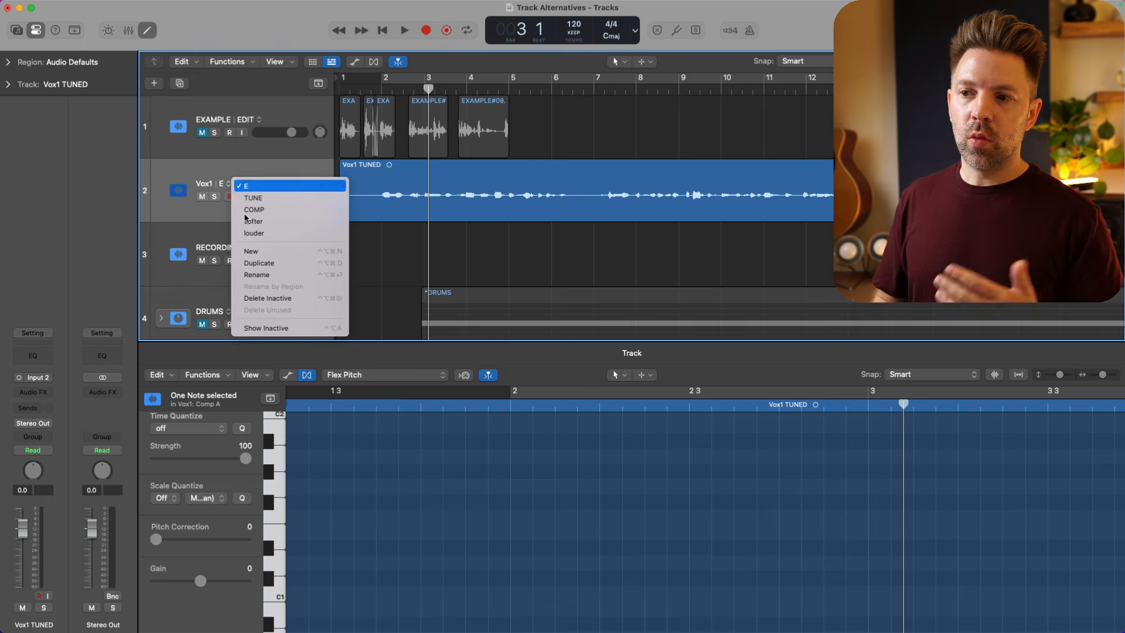
{"action": "left_click", "coordinate": [276, 276]}
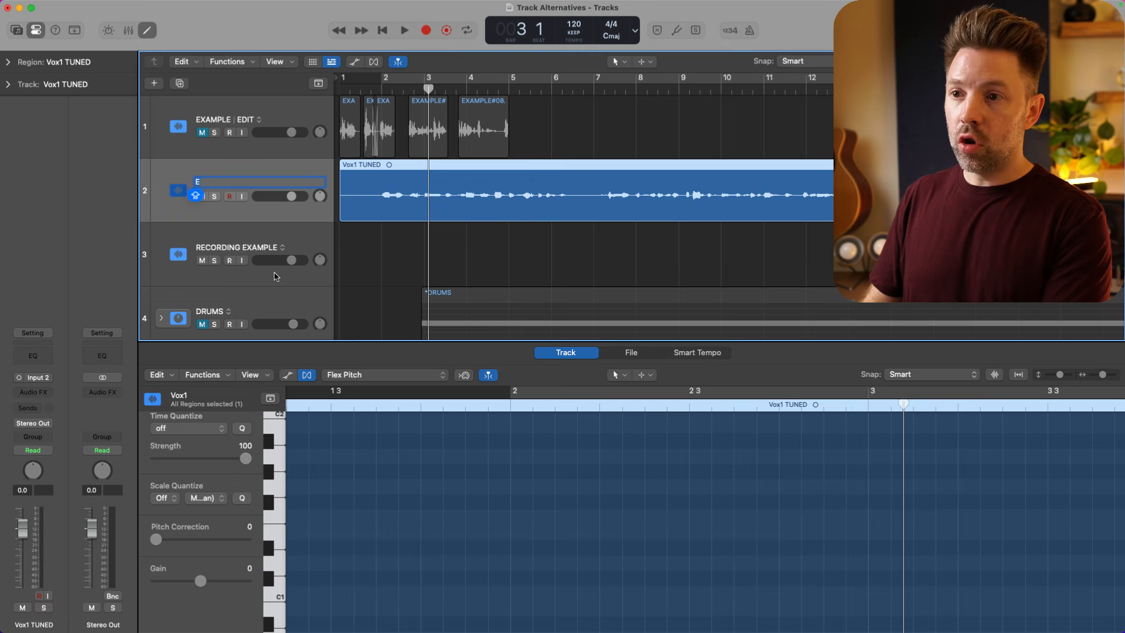
{"action": "left_click", "coordinate": [236, 180]}
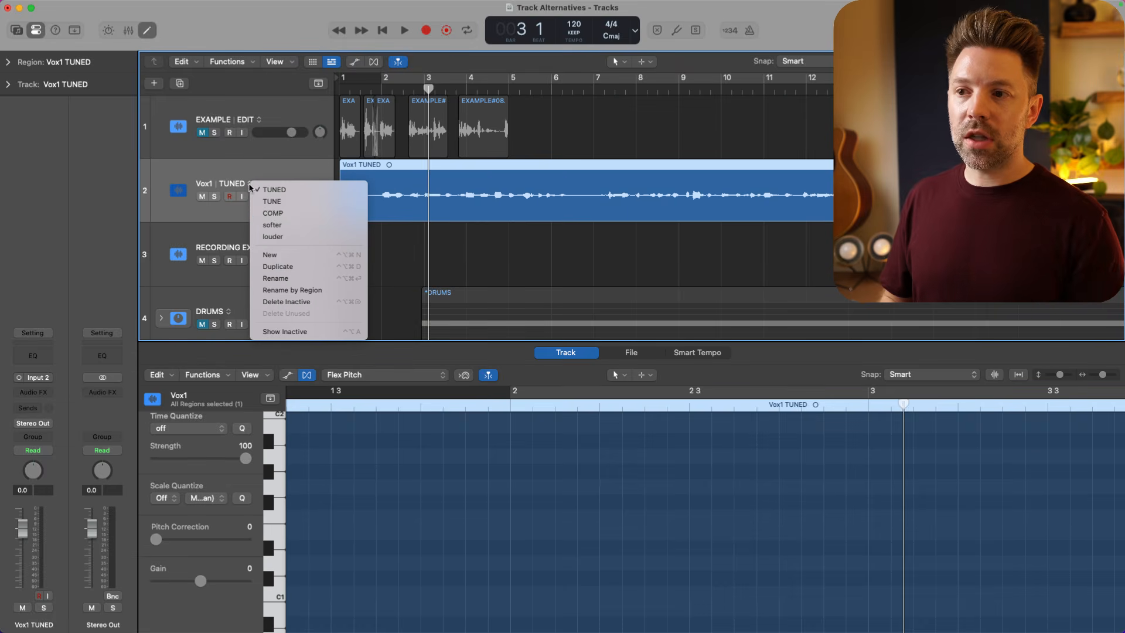
{"action": "left_click", "coordinate": [296, 190]}
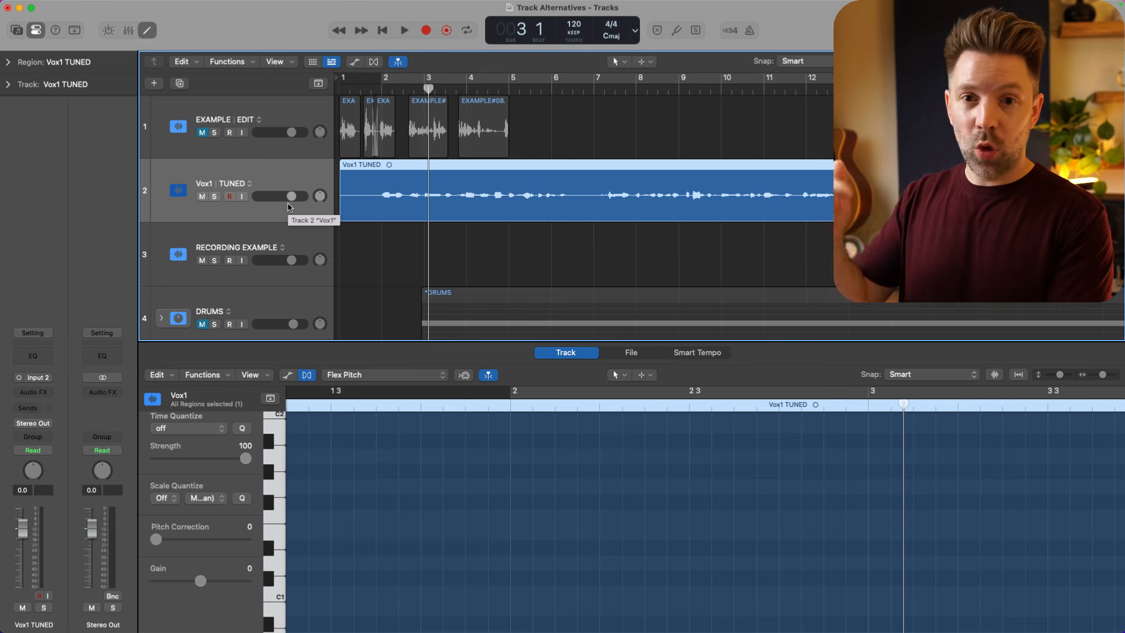
- Try duplicating the Vox1 track, once empty and once with its TUNED region, and remove each copy
{"action": "key", "text": "super+d"}
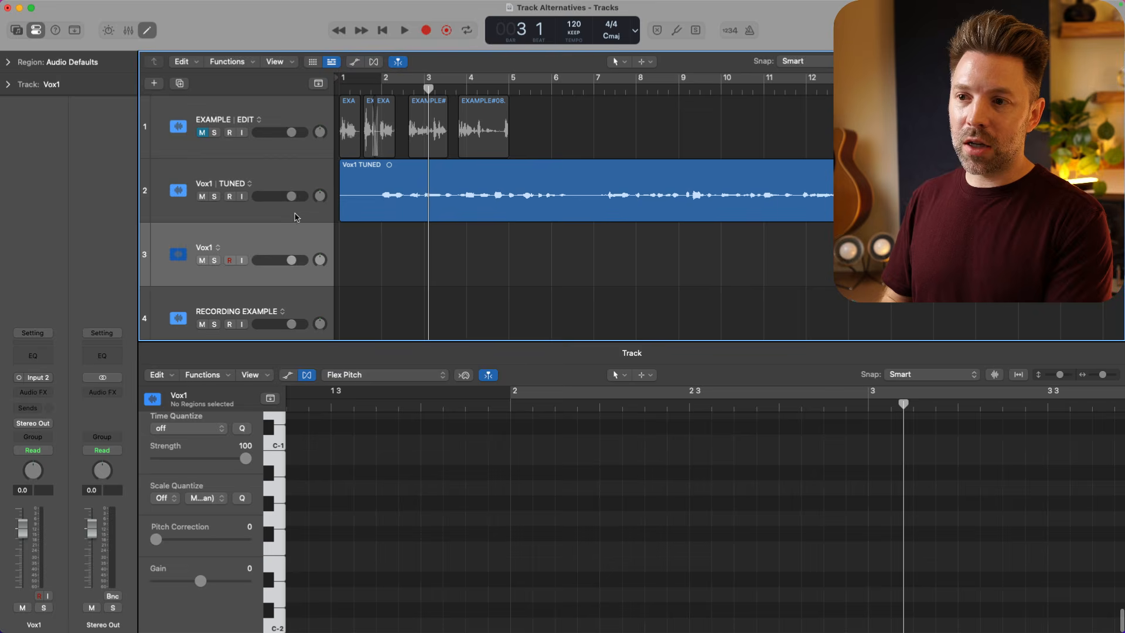
{"action": "key", "text": "super+z"}
{"action": "left_click_drag", "start_coordinate": [271, 181], "coordinate": [271, 245]}
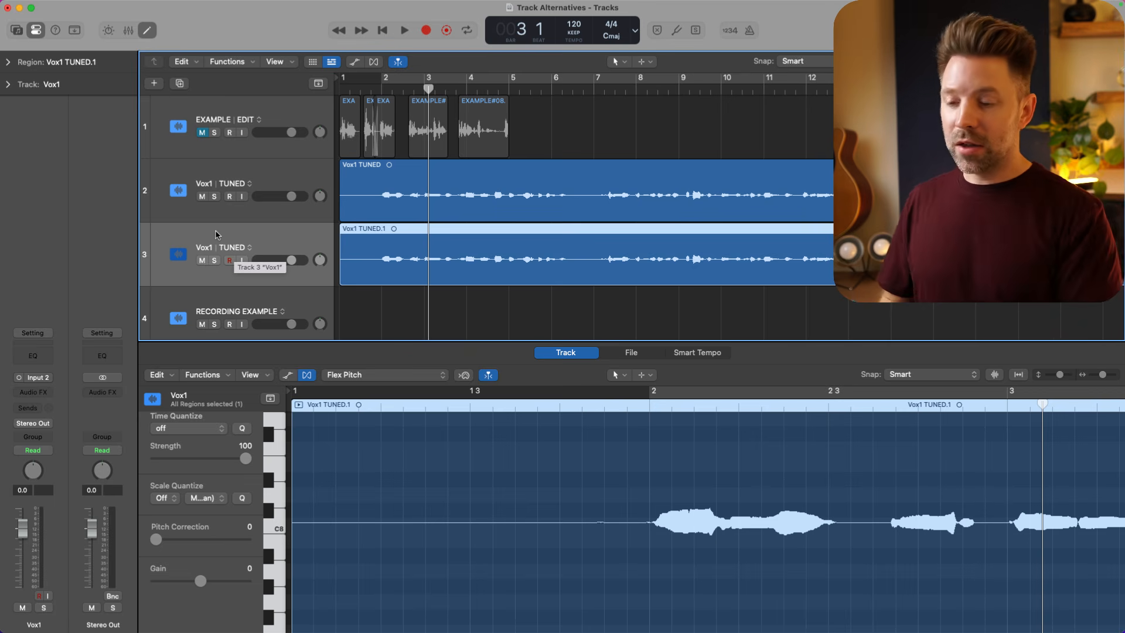
{"action": "key", "text": "super+BackSpace"}
- Hide the audio editor and mute Vox1 while RECORDING EXAMPLE is the selected track
{"action": "left_click", "coordinate": [247, 183]}
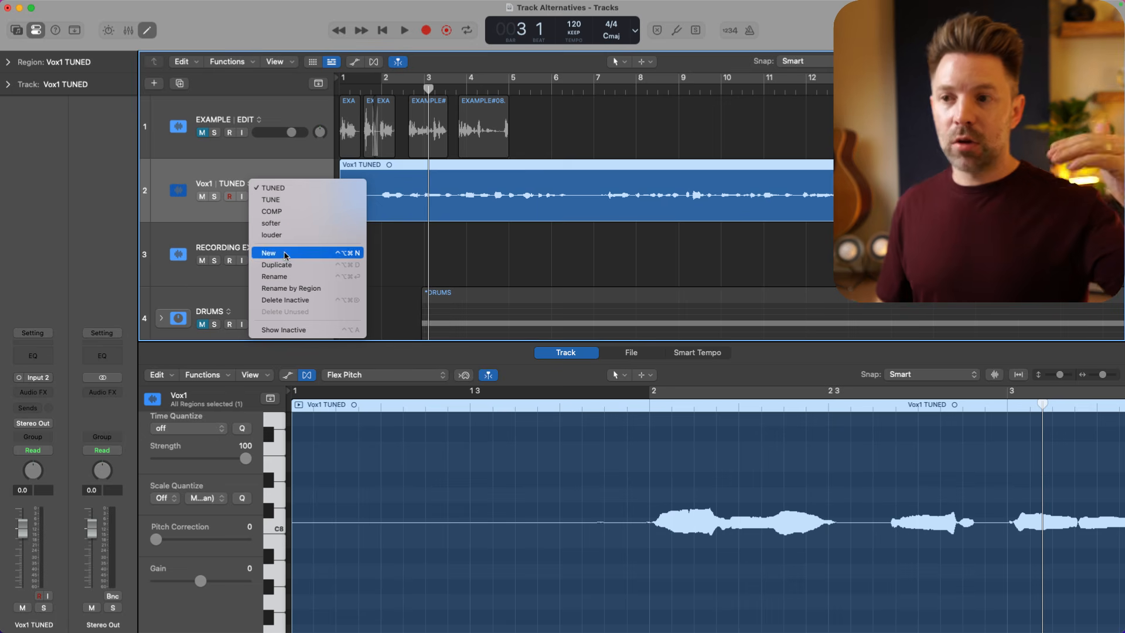
{"action": "left_click", "coordinate": [292, 176]}
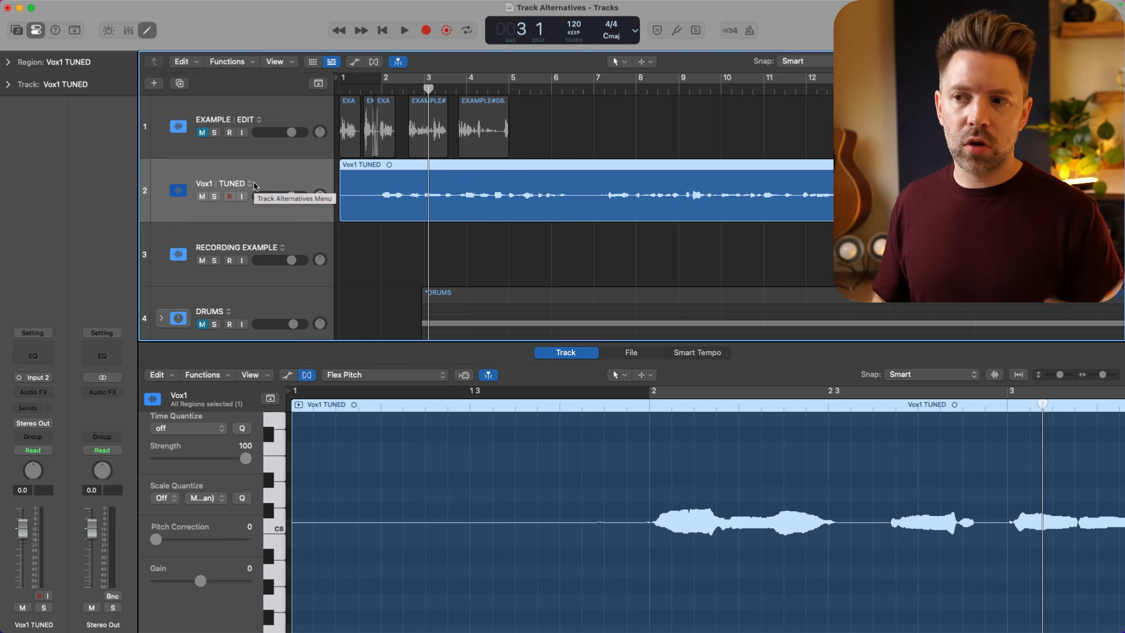
{"action": "key", "text": "e"}
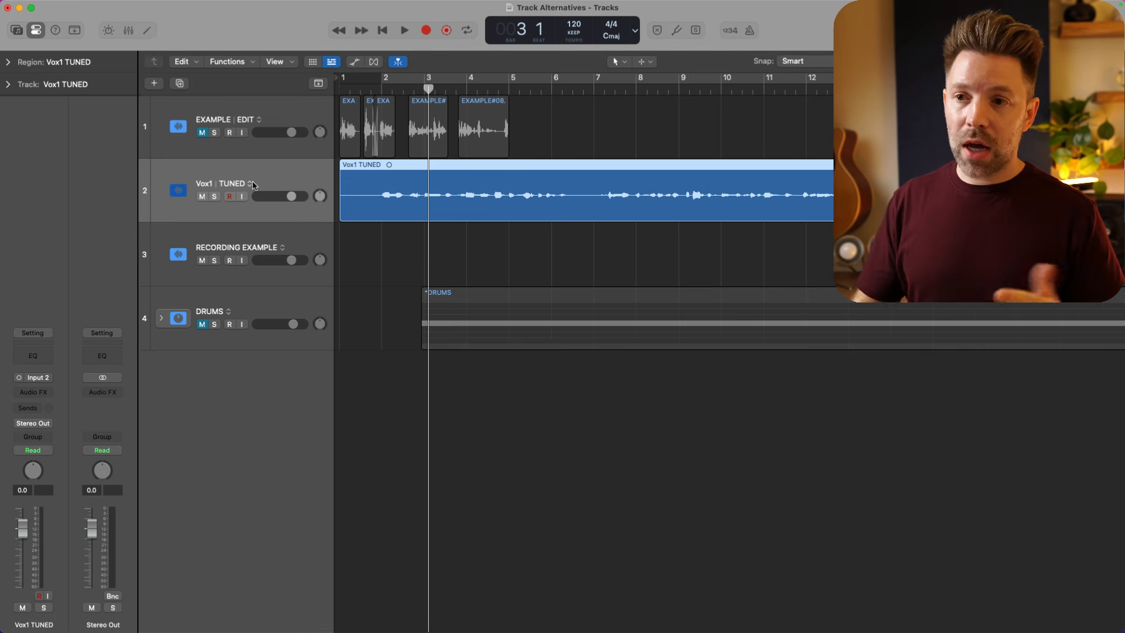
{"action": "left_click", "coordinate": [256, 236]}
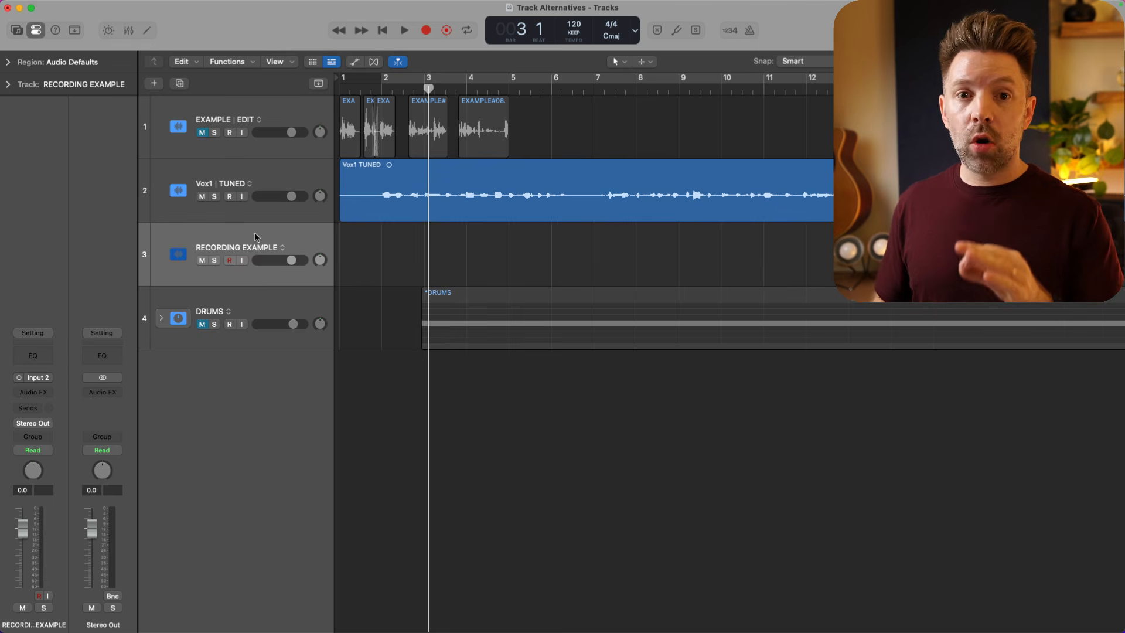
{"action": "left_click", "coordinate": [203, 198]}
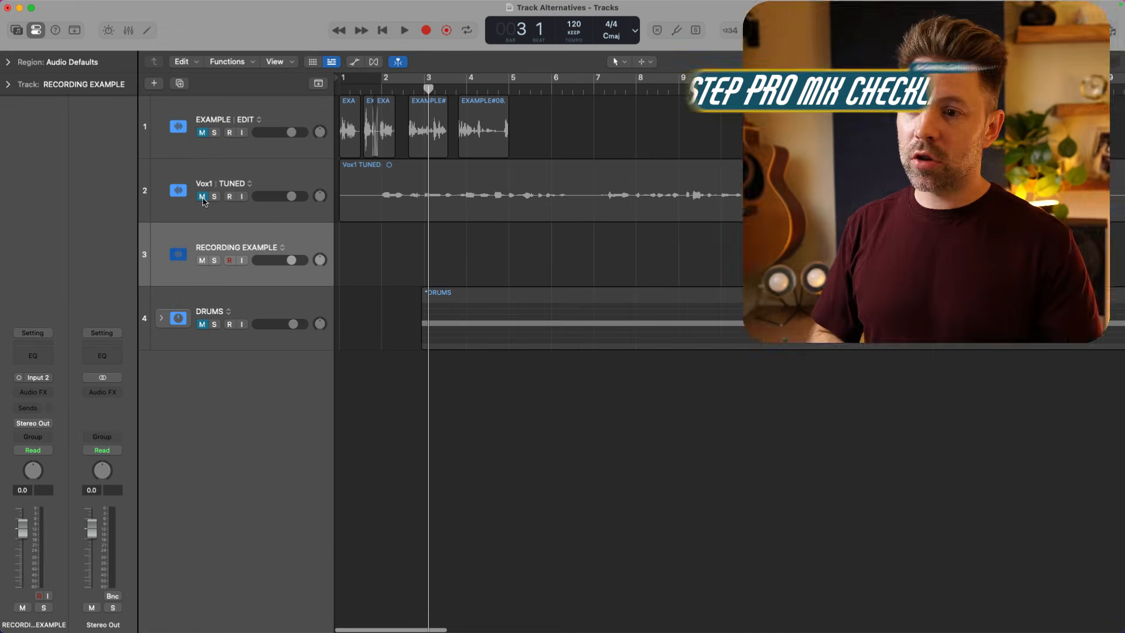
- In the recording settings, set overlapping audio recordings to Create Track Alternative for Cycle Off and Create Track Alternatives for Cycle On
{"action": "key", "text": "super+comma"}
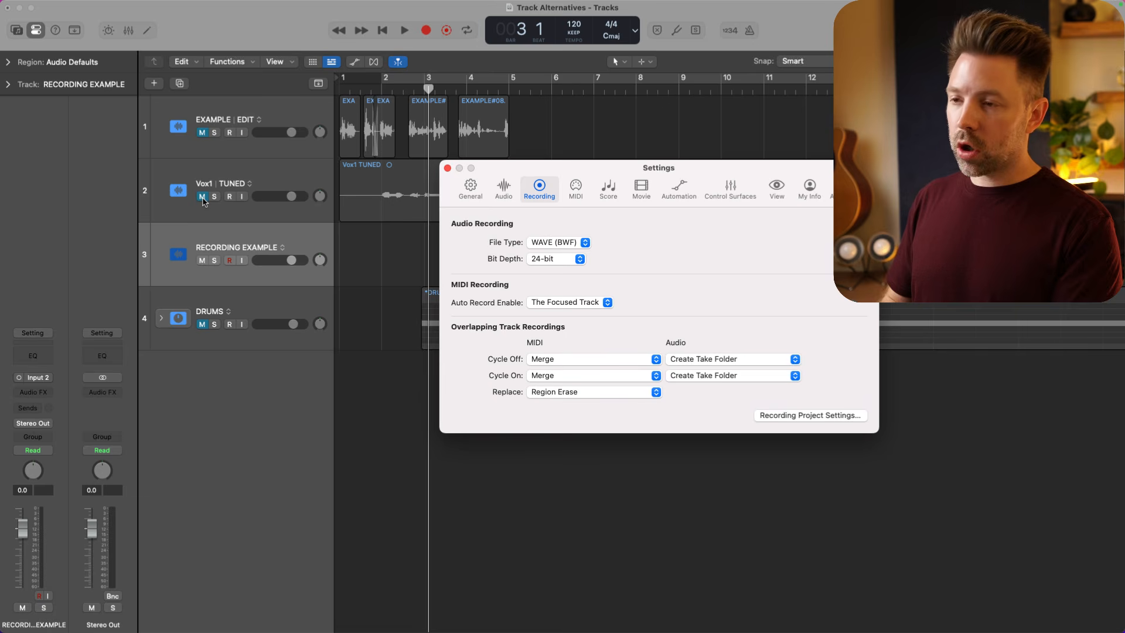
{"action": "left_click_drag", "start_coordinate": [579, 171], "coordinate": [349, 257]}
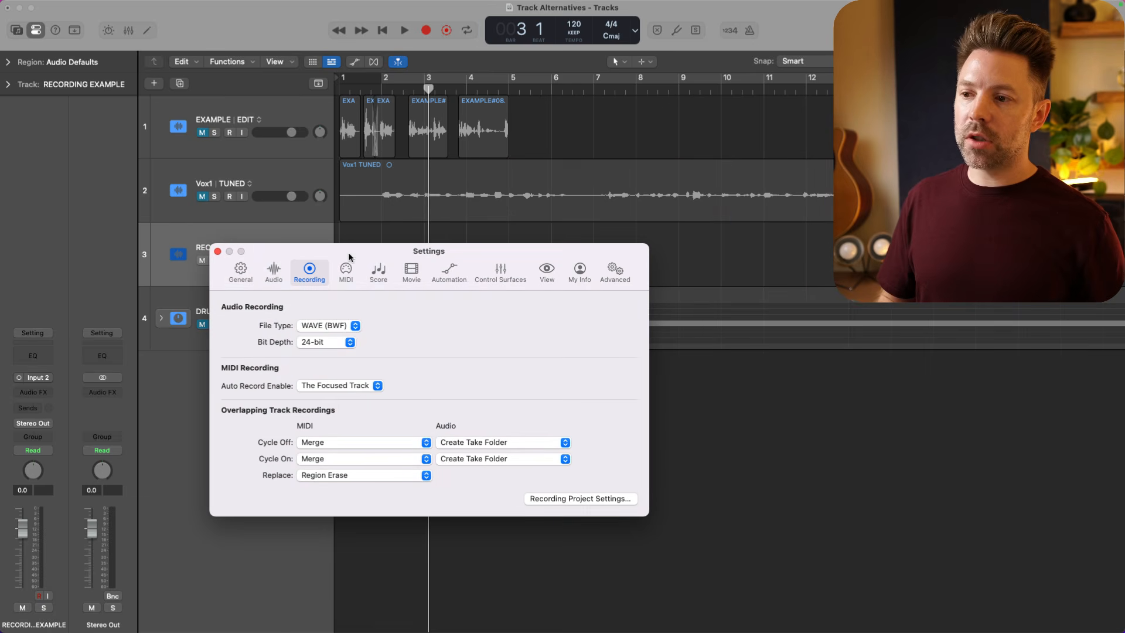
{"action": "left_click", "coordinate": [241, 271]}
{"action": "left_click", "coordinate": [308, 270]}
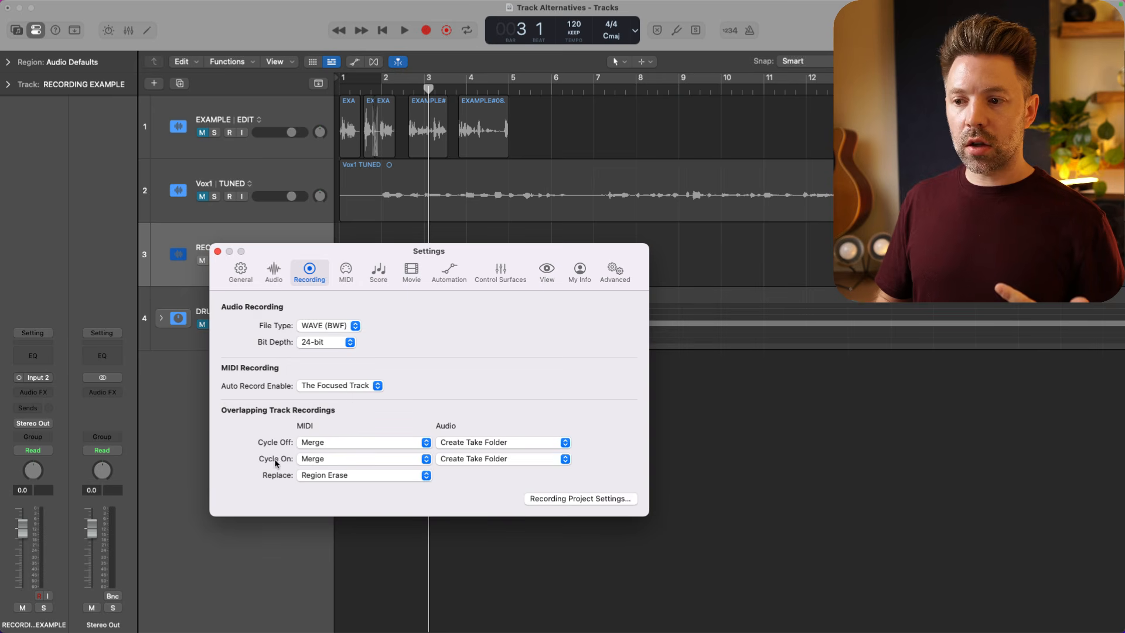
{"action": "left_click", "coordinate": [486, 444]}
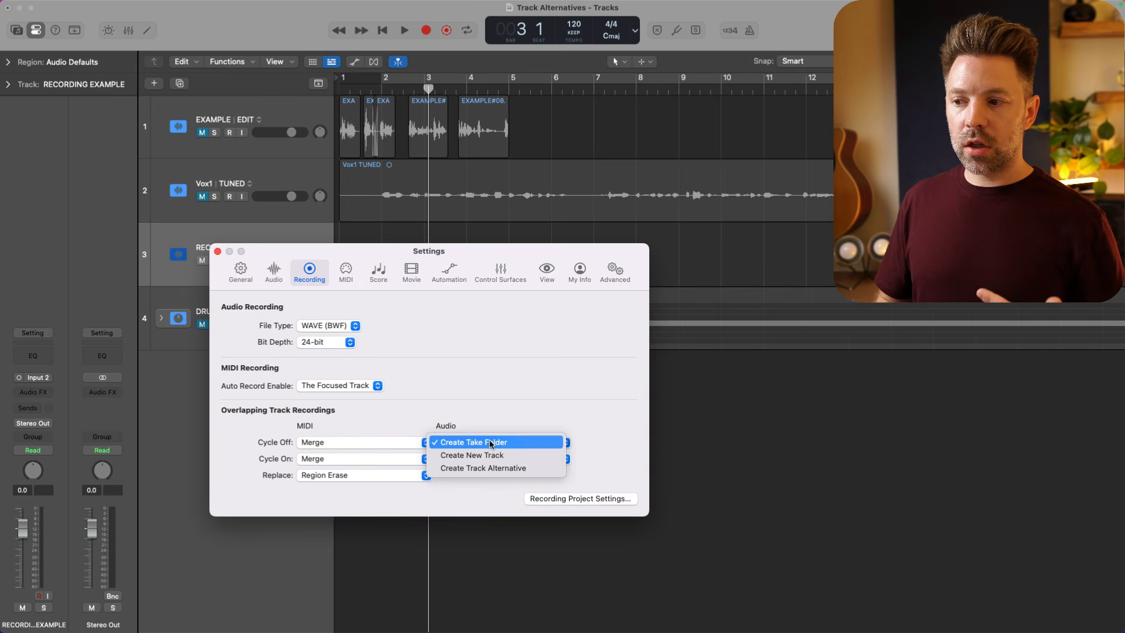
{"action": "left_click", "coordinate": [539, 467]}
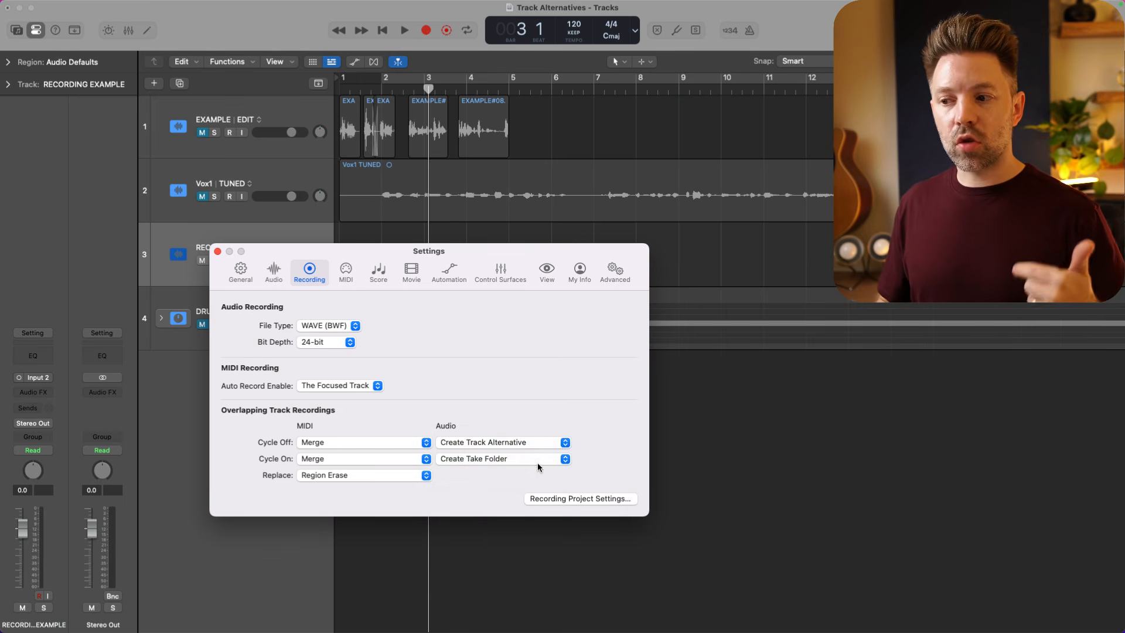
{"action": "left_click", "coordinate": [538, 459]}
{"action": "left_click", "coordinate": [533, 485]}
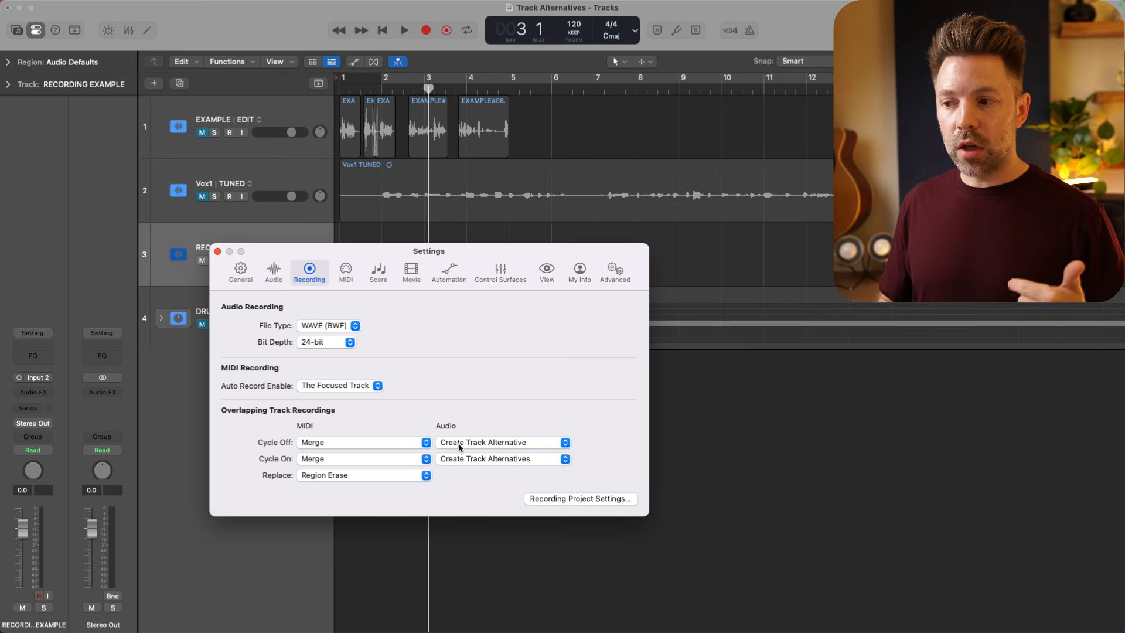
{"action": "left_click", "coordinate": [218, 252]}
- Record looped takes on RECORDING EXAMPLE with the cycle area over bar 1, and review the track's list of alternatives
{"action": "left_click_drag", "start_coordinate": [381, 78], "coordinate": [329, 80]}
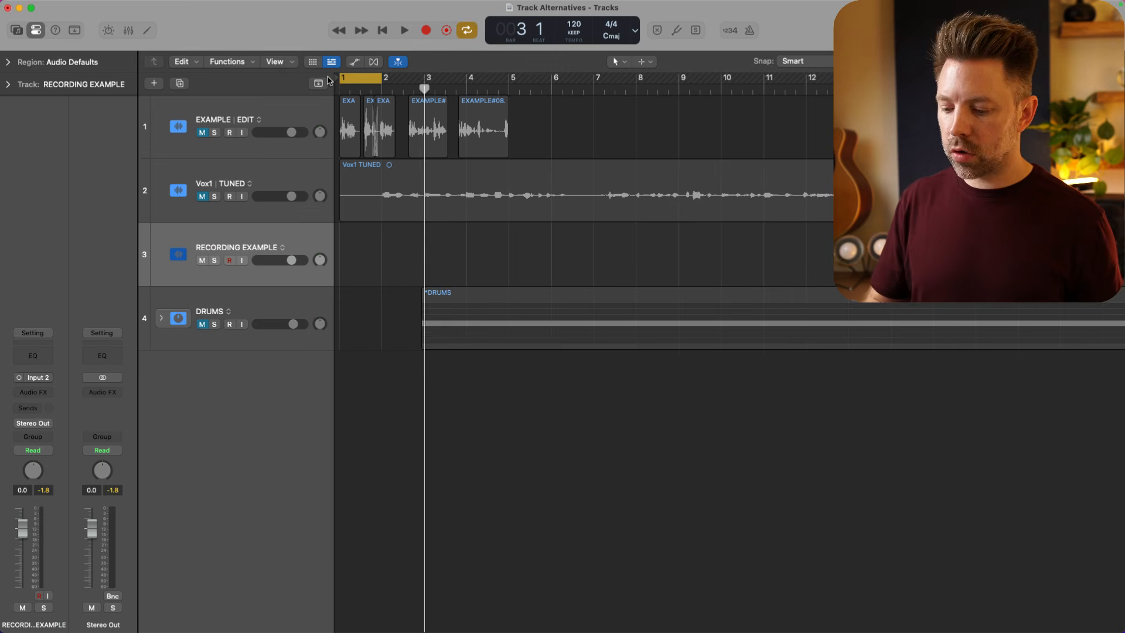
{"action": "key", "text": "r"}
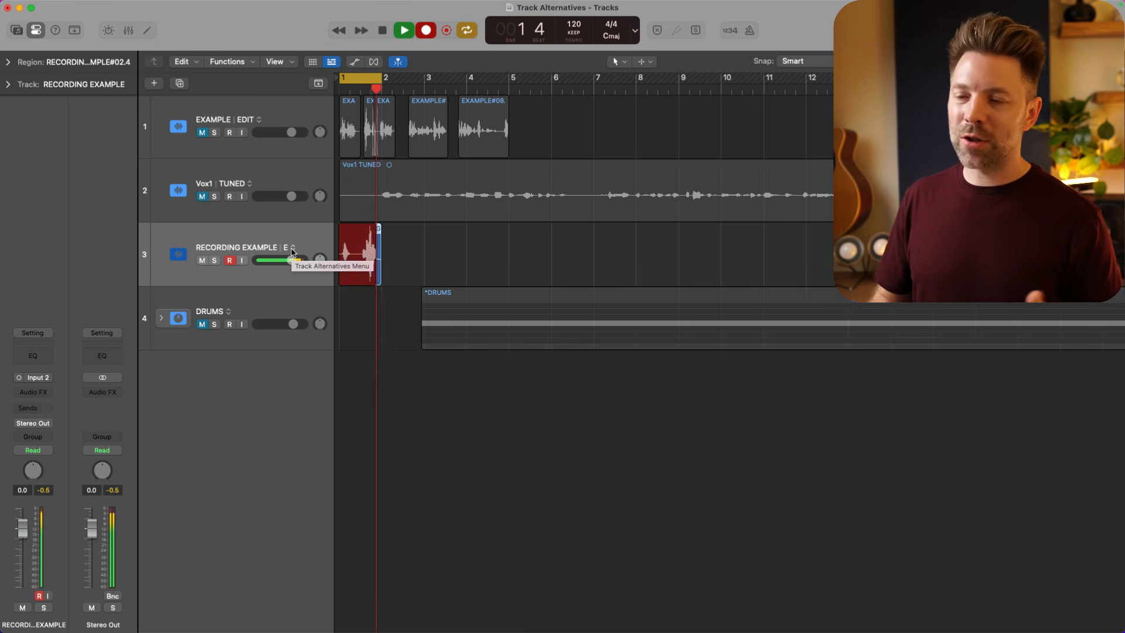
{"action": "key", "text": "space"}
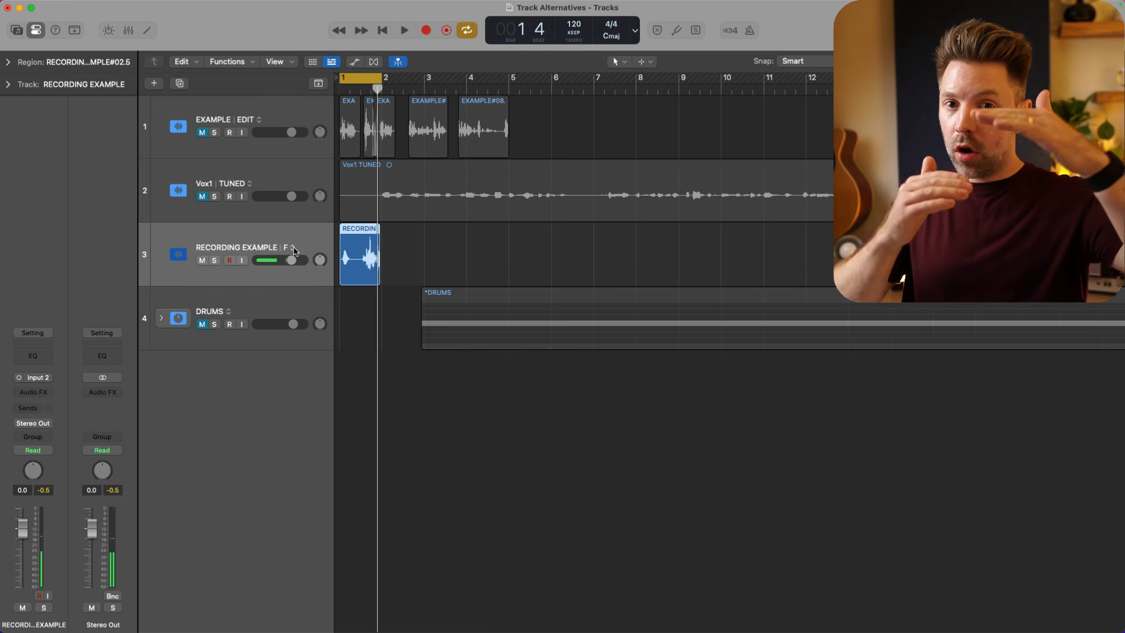
{"action": "left_click", "coordinate": [293, 249]}
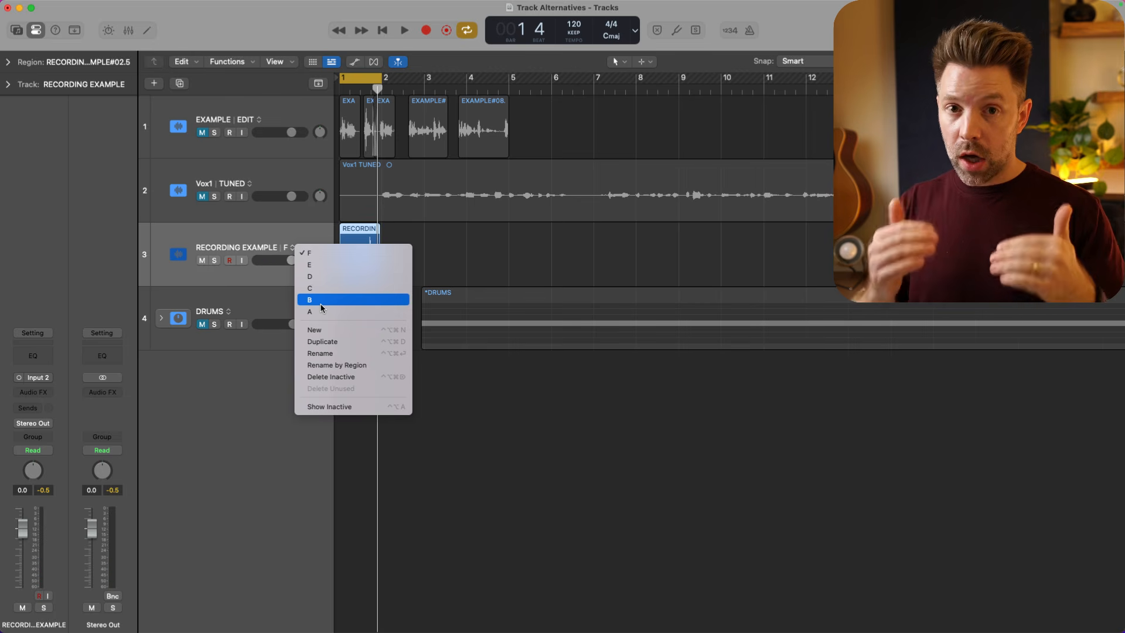
{"action": "left_click", "coordinate": [267, 234]}
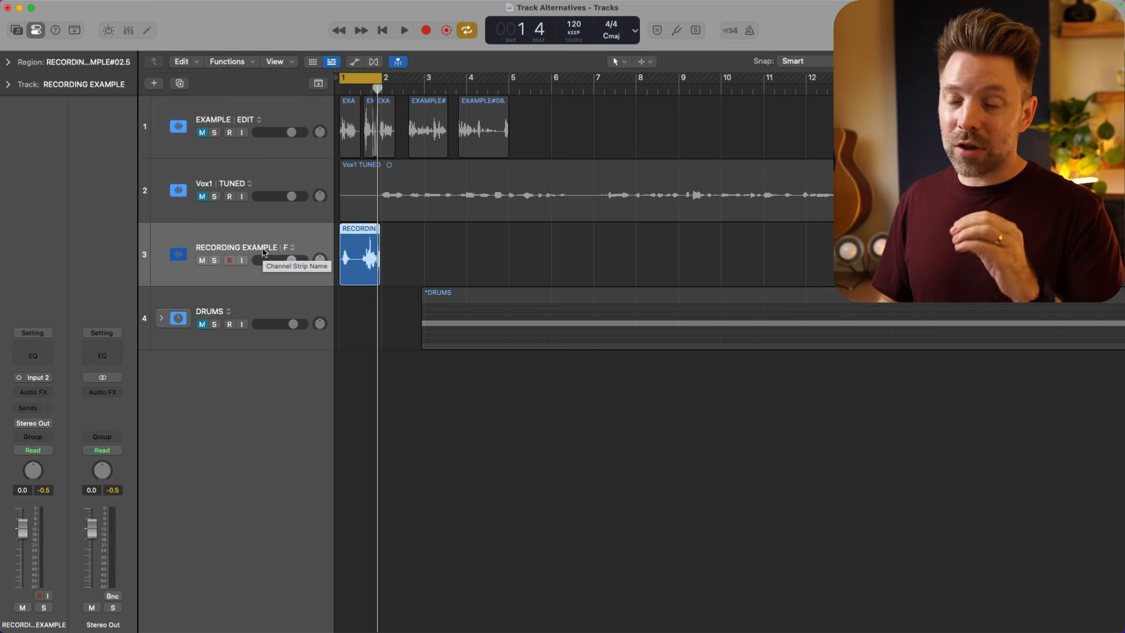
- Expand the DRUMS track stack and turn off cycle mode
{"action": "left_click", "coordinate": [254, 305]}
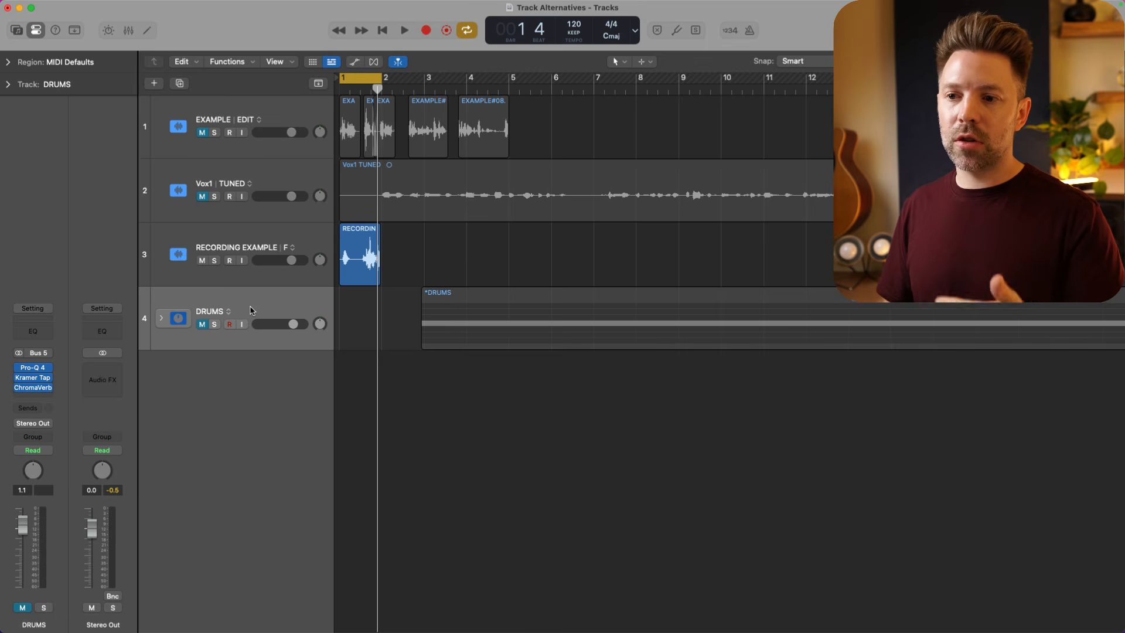
{"action": "left_click", "coordinate": [160, 318]}
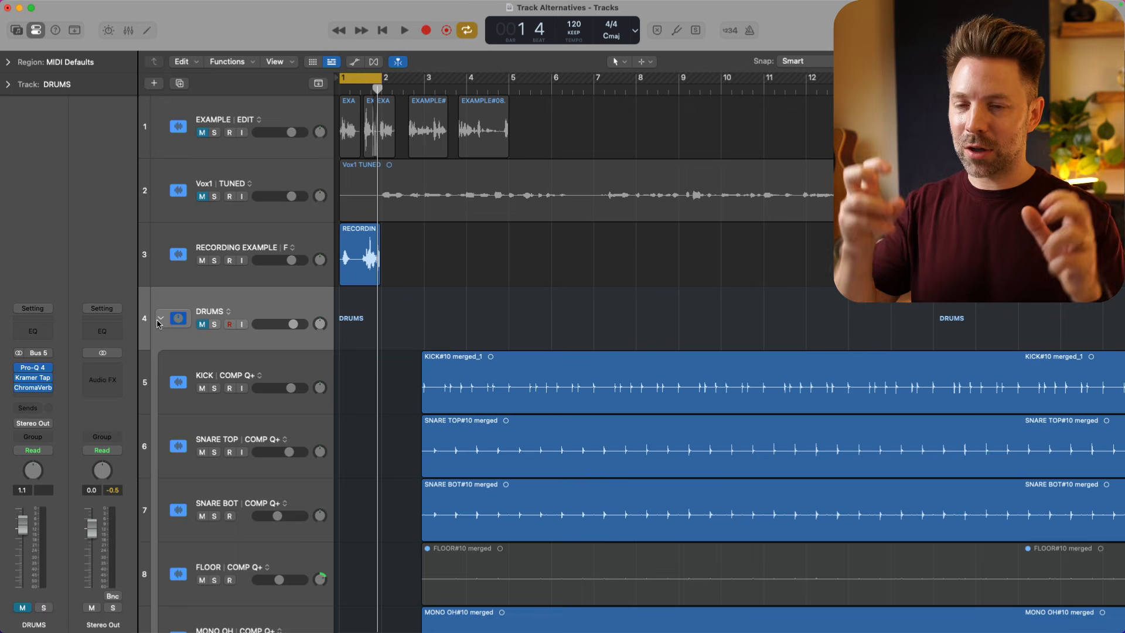
{"action": "key", "text": "c"}
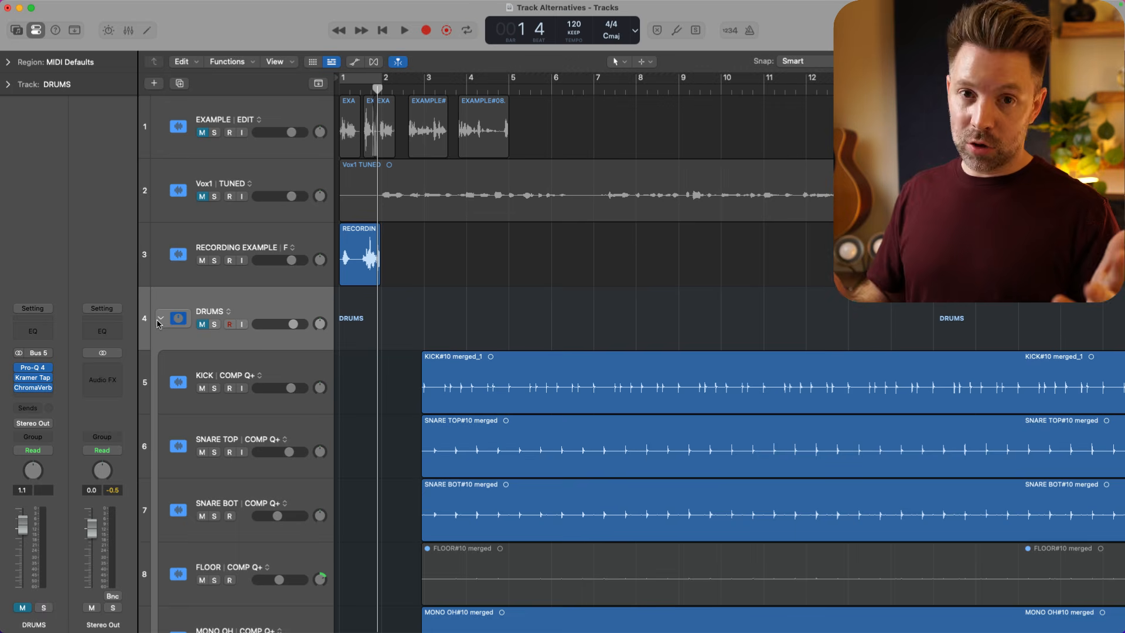
- Fit the whole song in view and compare the KICK track's COMP Q and COMP Q+ alternatives, returning to COMP Q+
{"action": "scroll", "coordinate": [378, 395], "scroll_direction": "down", "scroll_amount": 3}
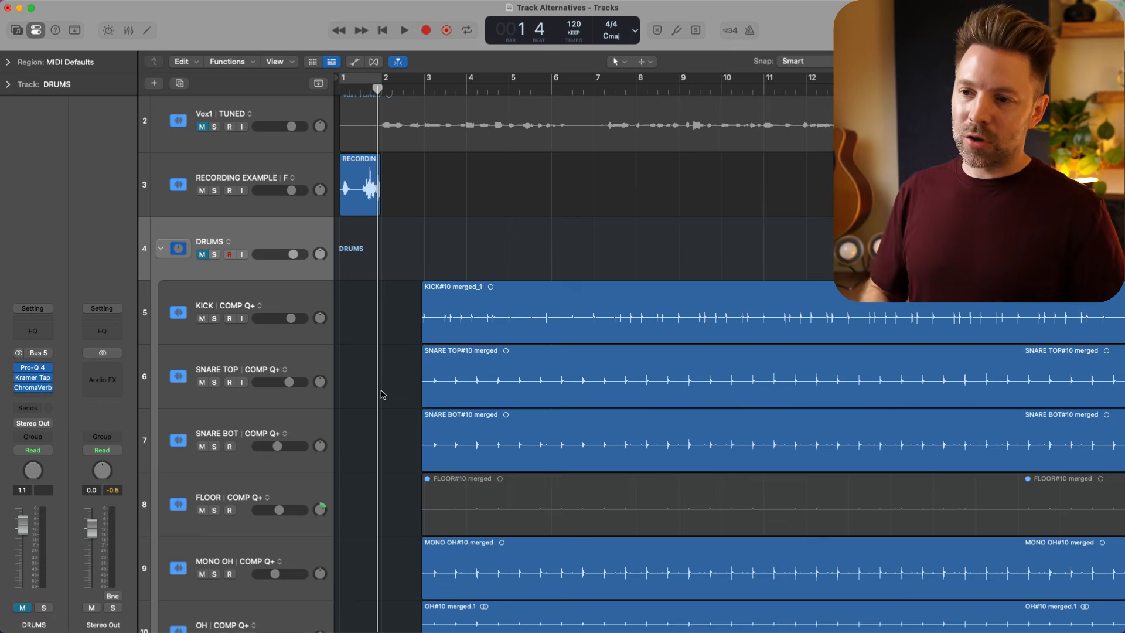
{"action": "left_click", "coordinate": [260, 307]}
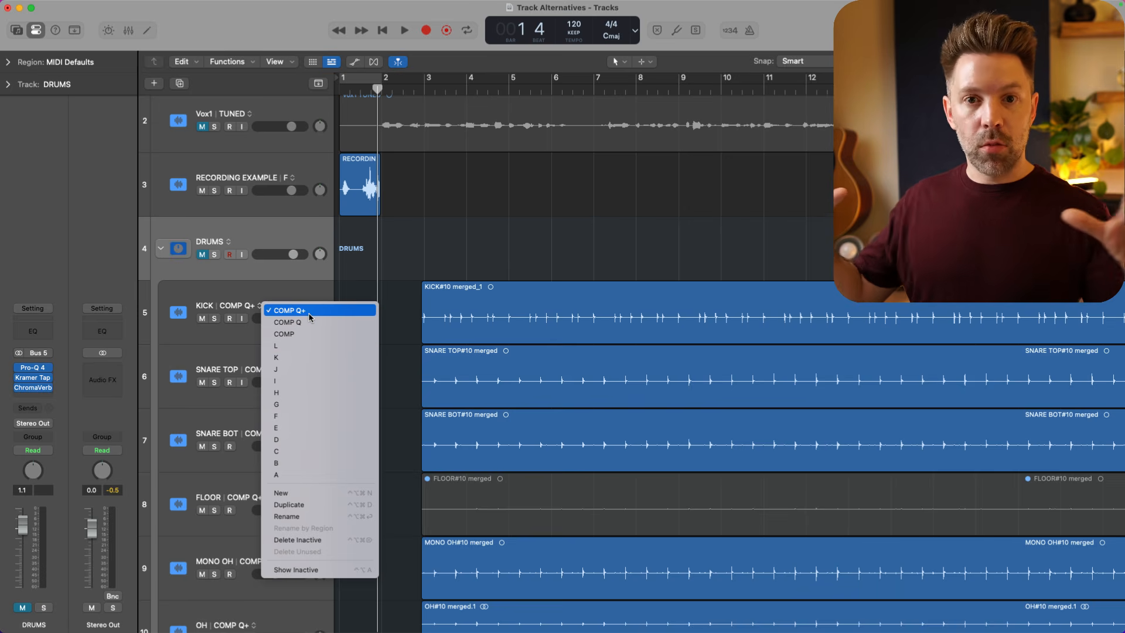
{"action": "left_click", "coordinate": [393, 311]}
{"action": "key", "text": "z"}
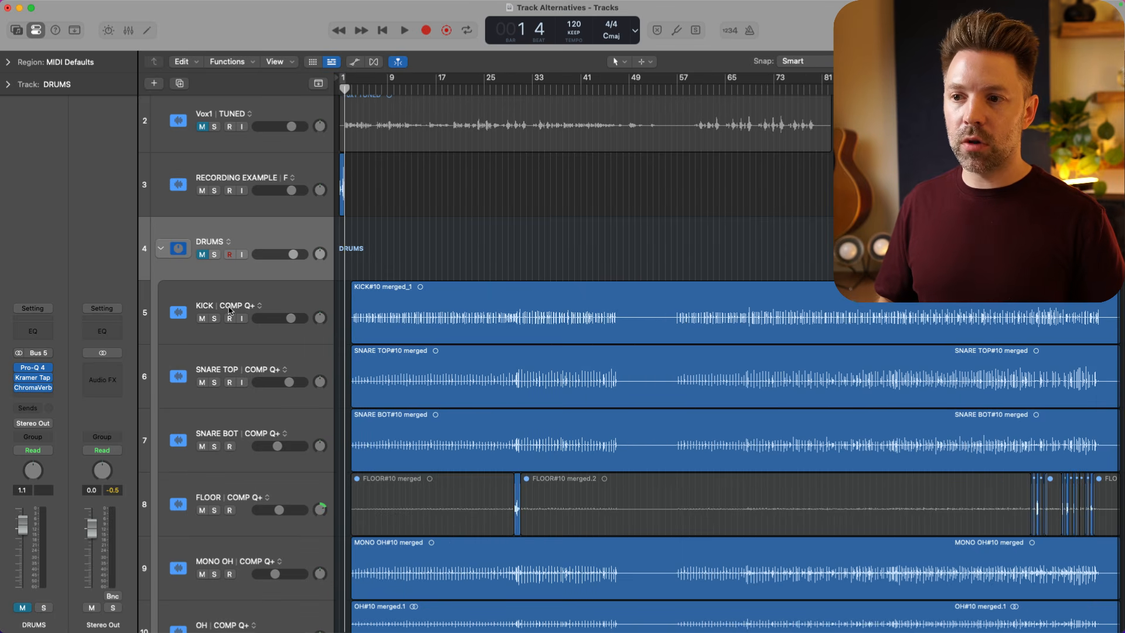
{"action": "left_click", "coordinate": [265, 307]}
{"action": "left_click", "coordinate": [278, 321]}
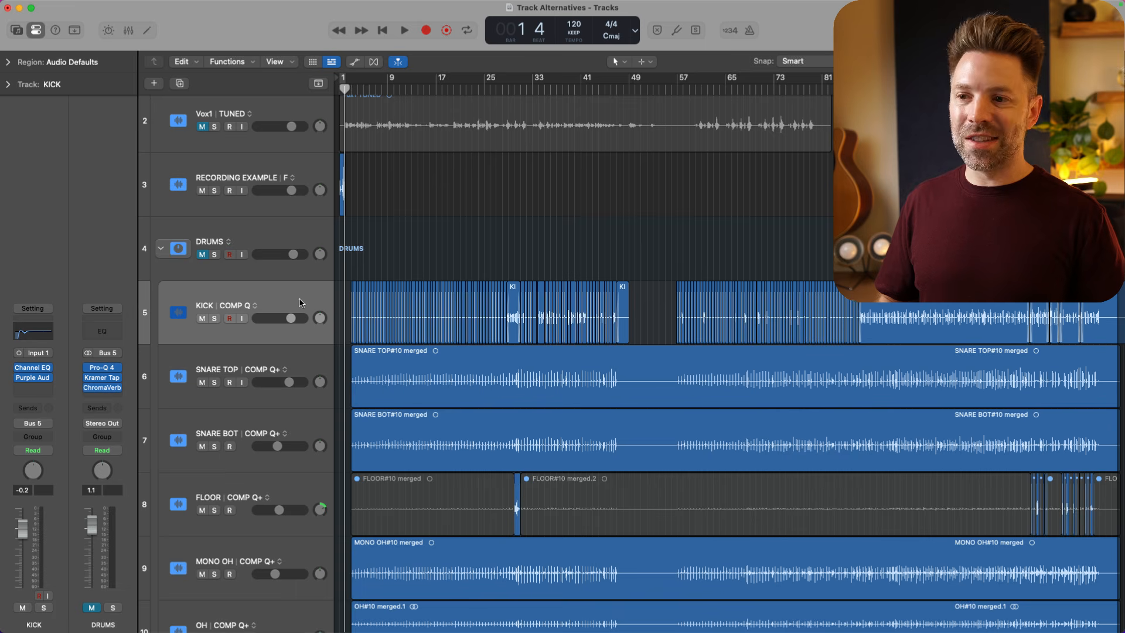
{"action": "left_click", "coordinate": [256, 308]}
{"action": "left_click", "coordinate": [276, 306]}
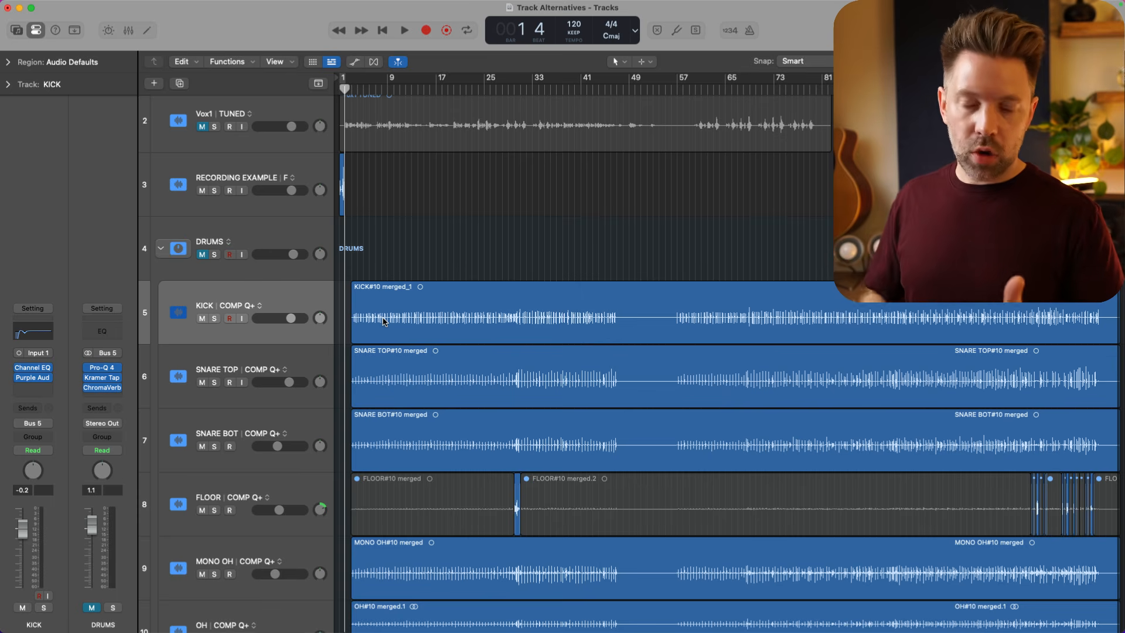
- In the mixer, assign the channels from KICK through ROOMS to Group 1 named DRUMS, and display the group's settings
{"action": "scroll", "coordinate": [327, 324], "scroll_direction": "down", "scroll_amount": 5}
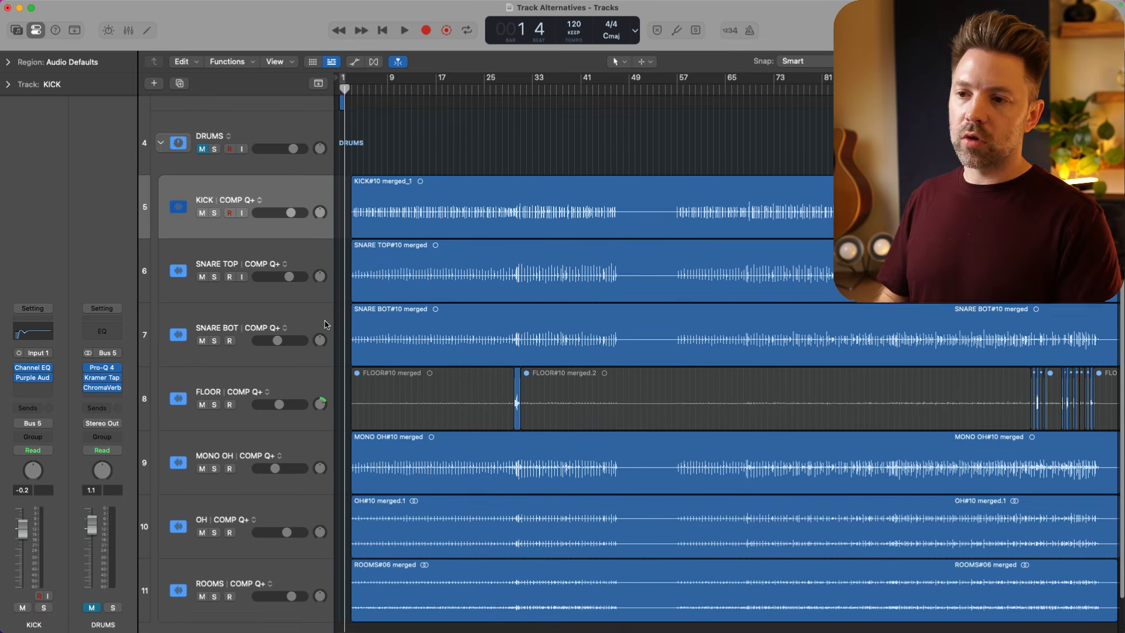
{"action": "scroll", "coordinate": [297, 287], "scroll_direction": "down", "scroll_amount": 1}
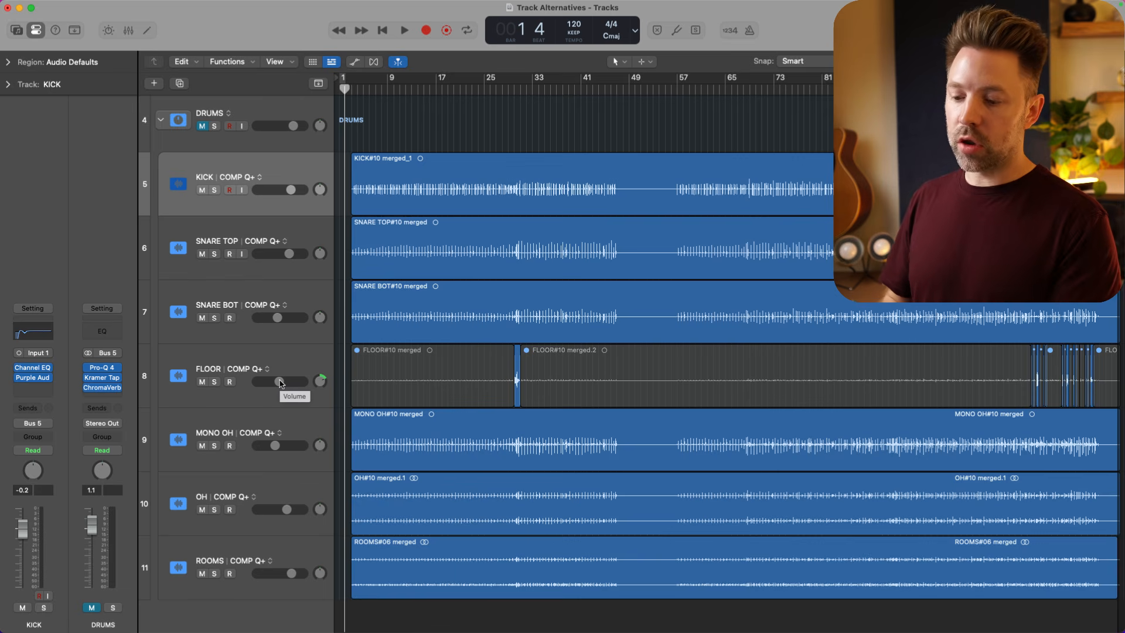
{"action": "key", "text": "x"}
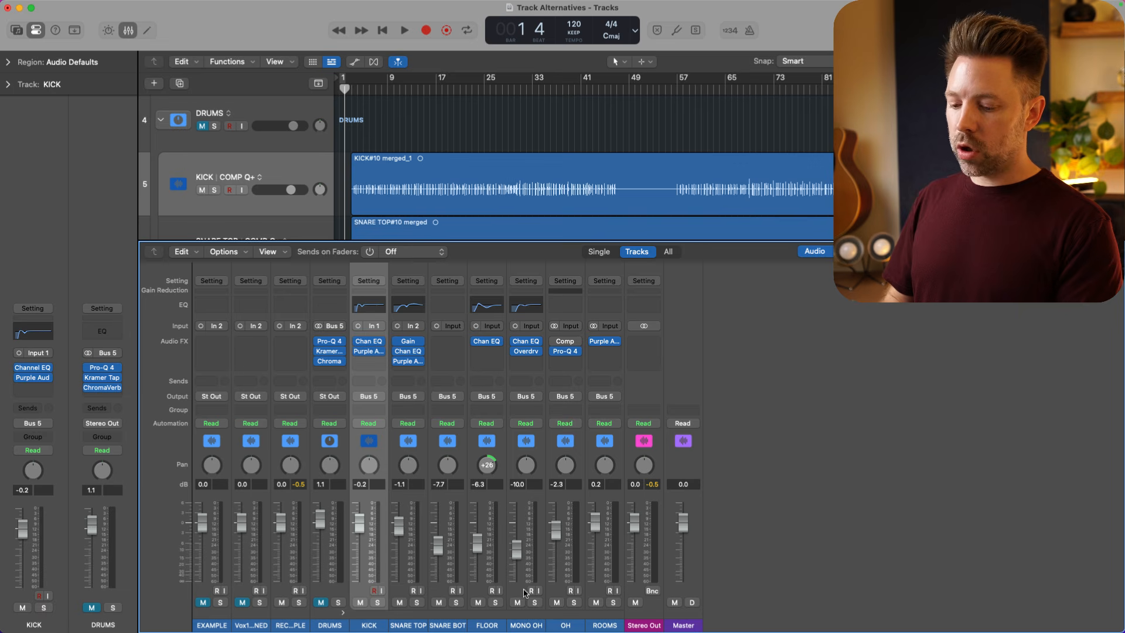
{"action": "left_click", "coordinate": [600, 591], "text": "shift"}
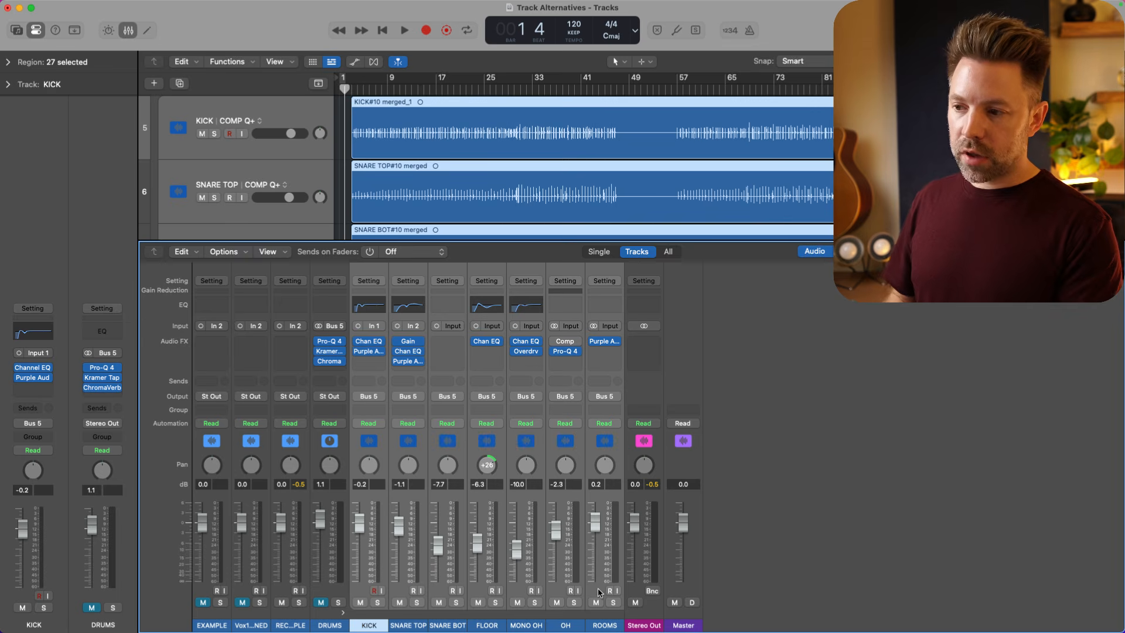
{"action": "left_click", "coordinate": [375, 417]}
{"action": "left_click", "coordinate": [382, 448]}
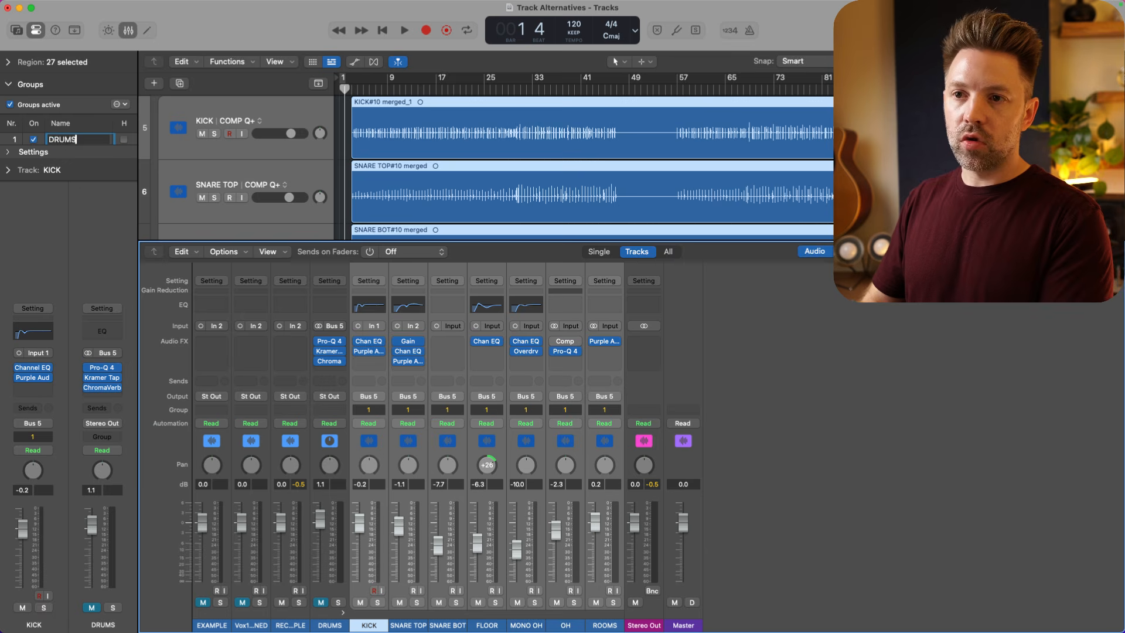
{"action": "type", "text": "DRUMS"}
{"action": "key", "text": "Return"}
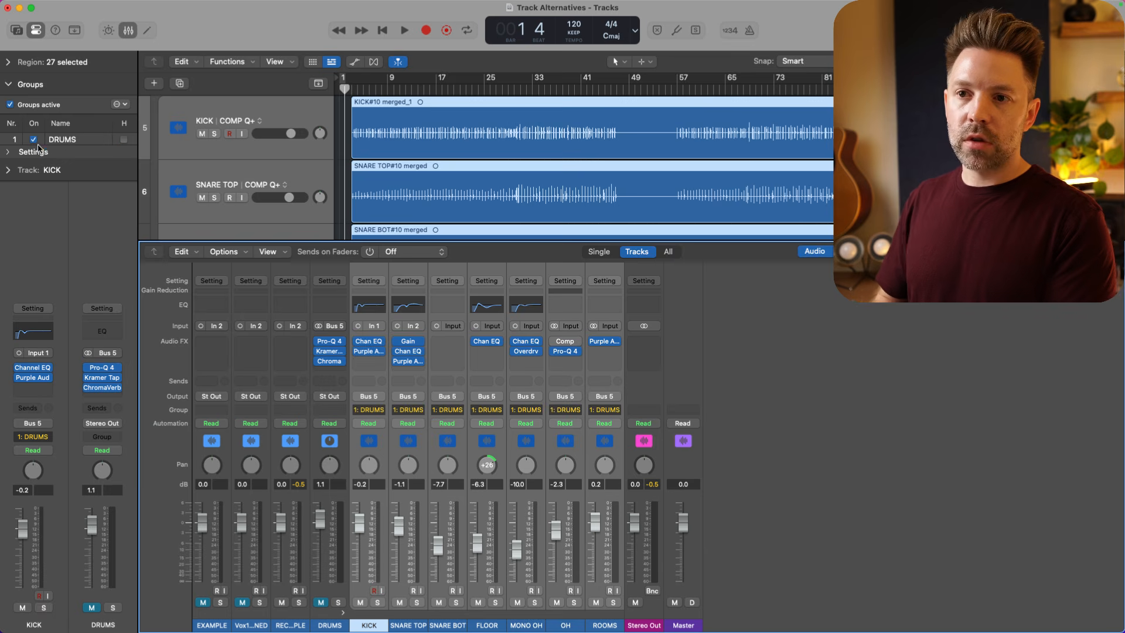
{"action": "left_click", "coordinate": [9, 153]}
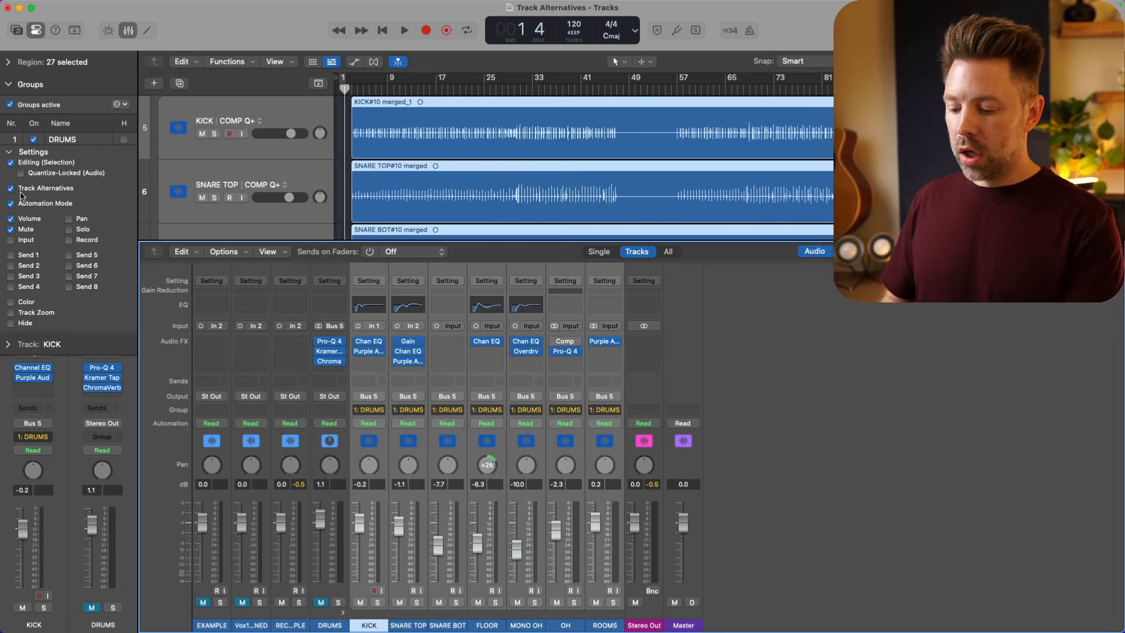
{"action": "key", "text": "x"}
- Compare the grouped drum tracks' alternatives COMP Q, E, C and B, returning through COMP Q to COMP Q+
{"action": "left_click", "coordinate": [260, 153]}
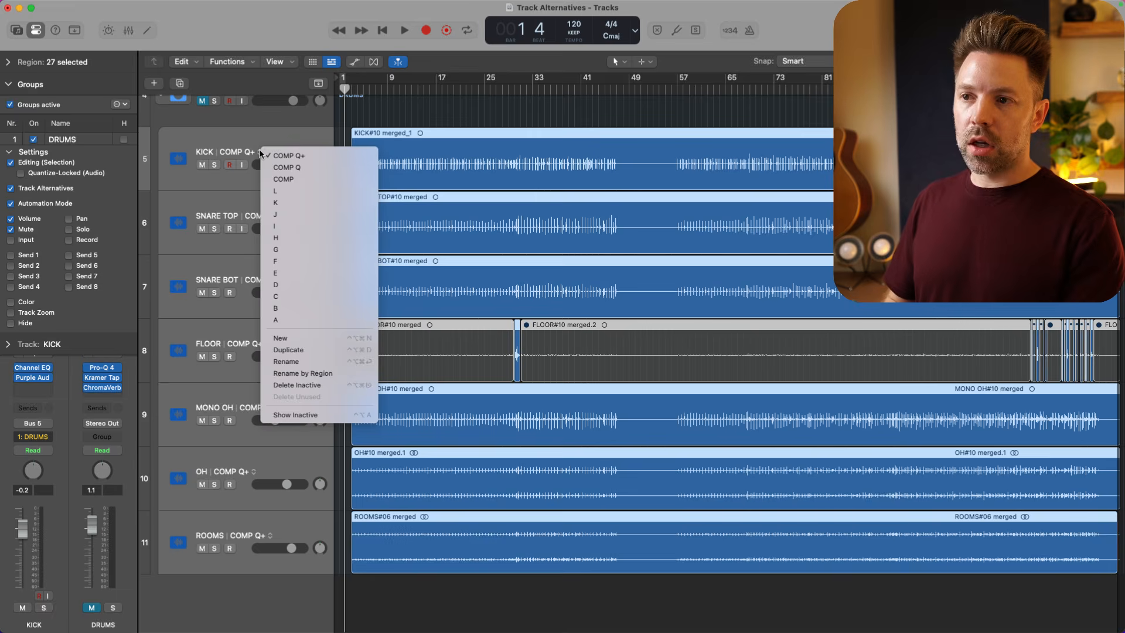
{"action": "left_click", "coordinate": [270, 167]}
{"action": "left_click", "coordinate": [260, 154]}
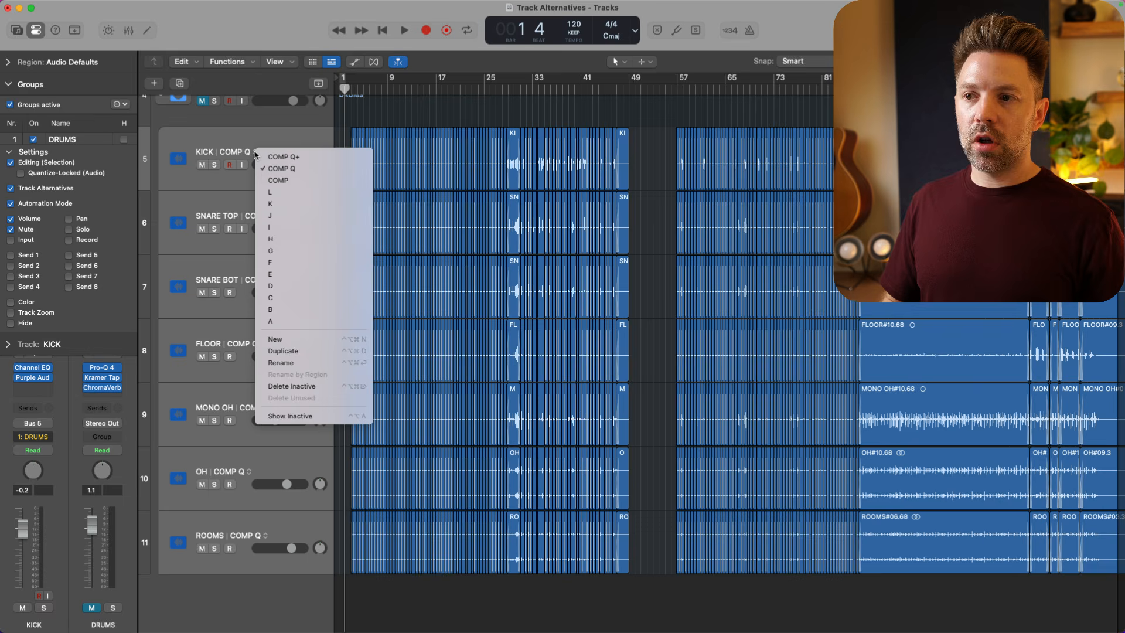
{"action": "left_click", "coordinate": [271, 274]}
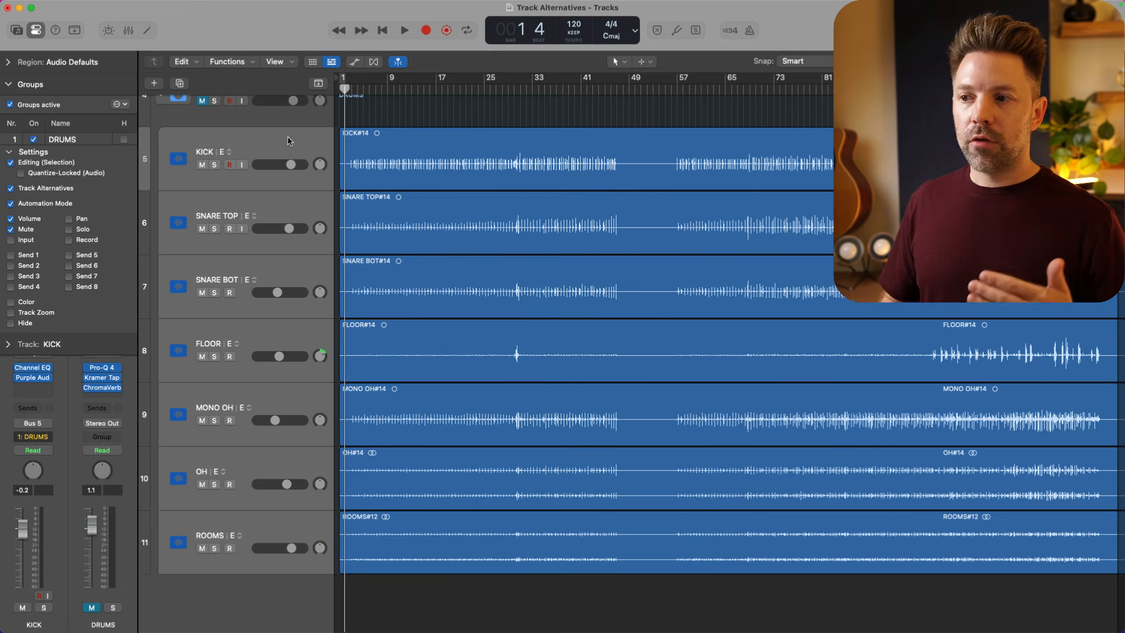
{"action": "left_click", "coordinate": [236, 152]}
{"action": "left_click", "coordinate": [238, 297]}
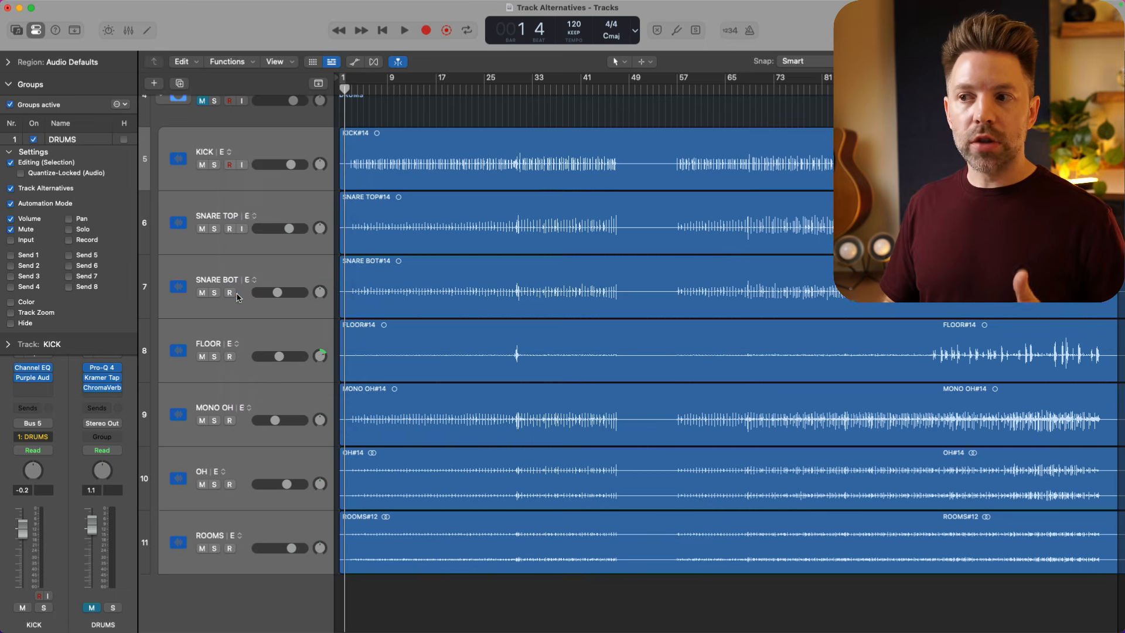
{"action": "left_click", "coordinate": [229, 152]}
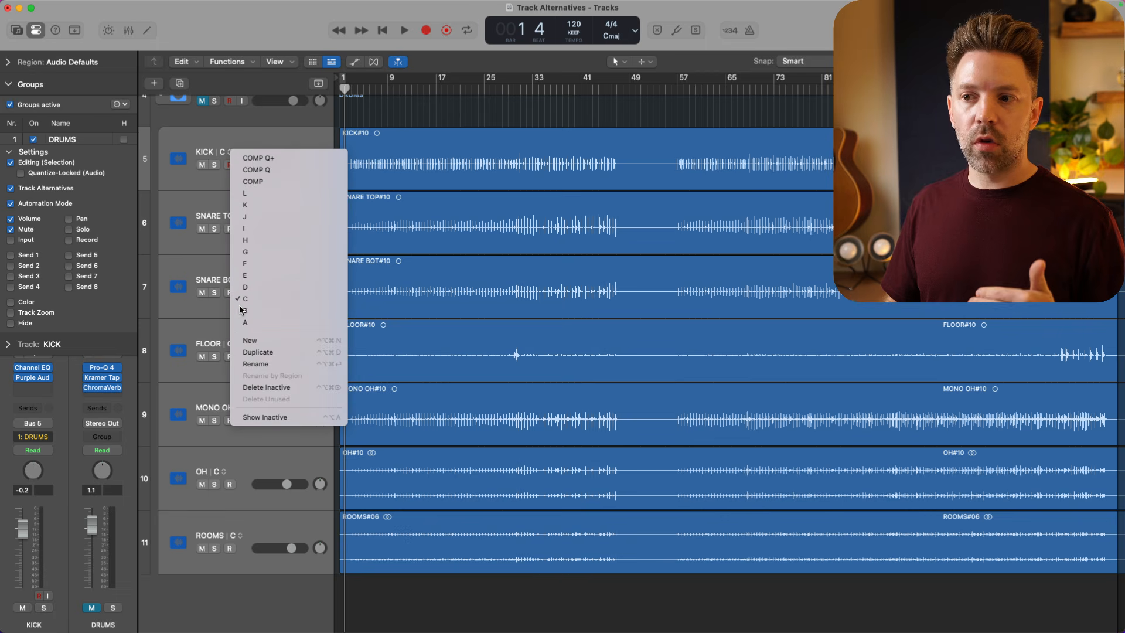
{"action": "left_click", "coordinate": [239, 309]}
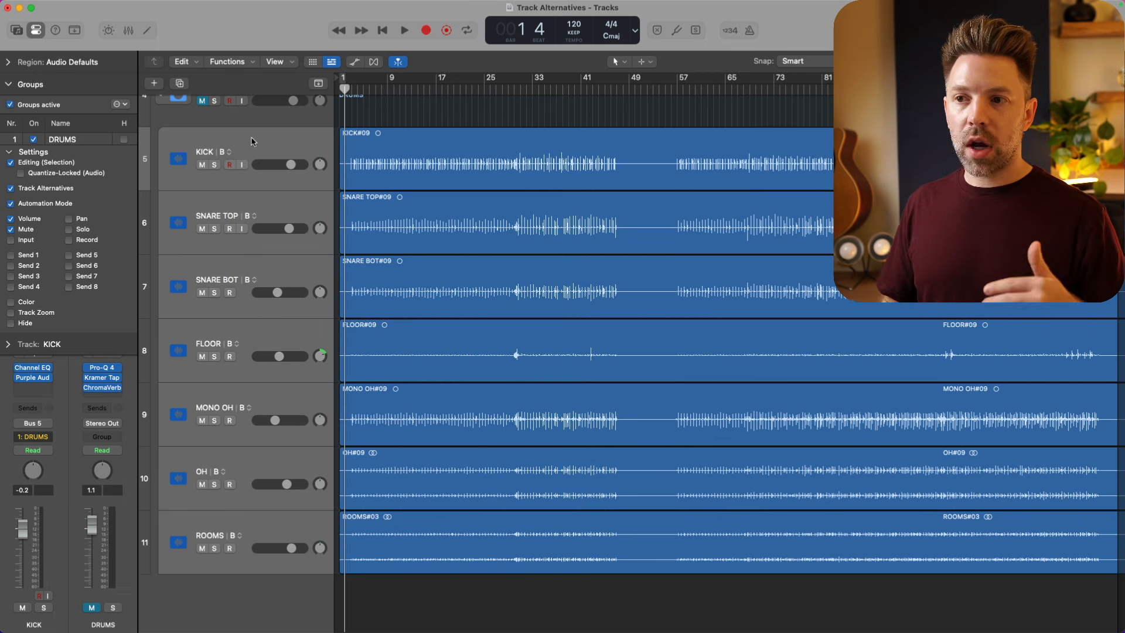
{"action": "left_click", "coordinate": [229, 153]}
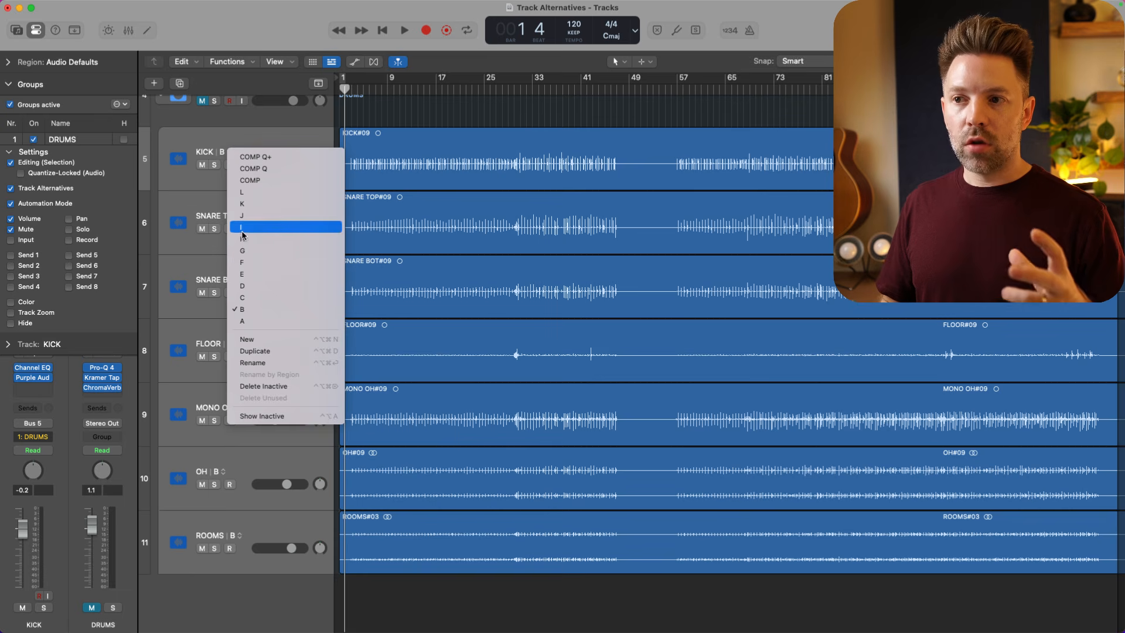
{"action": "left_click", "coordinate": [251, 170]}
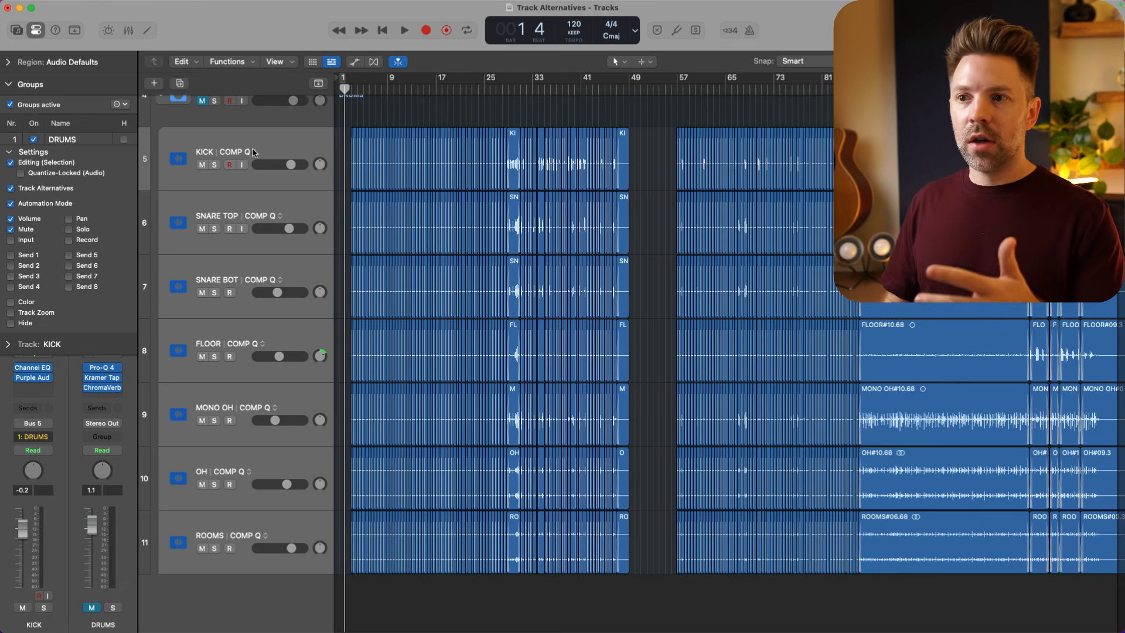
{"action": "left_click", "coordinate": [252, 153]}
{"action": "left_click", "coordinate": [267, 155]}
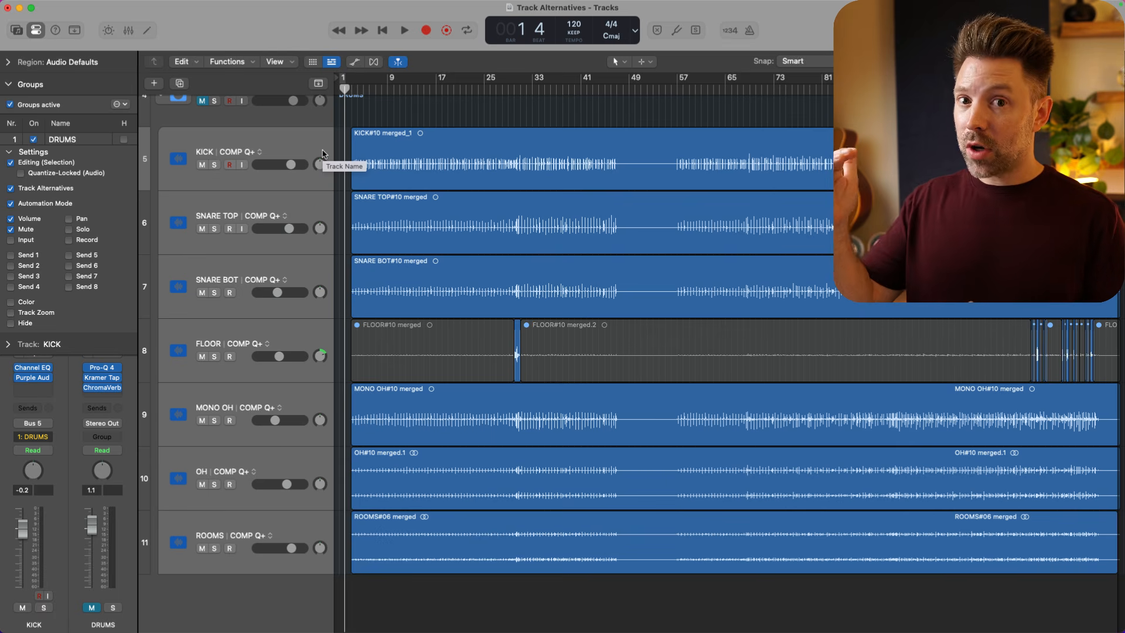
- Switch the grouped drum tracks to alternative G for comparison and then make COMP the active alternative
{"action": "left_click", "coordinate": [257, 152]}
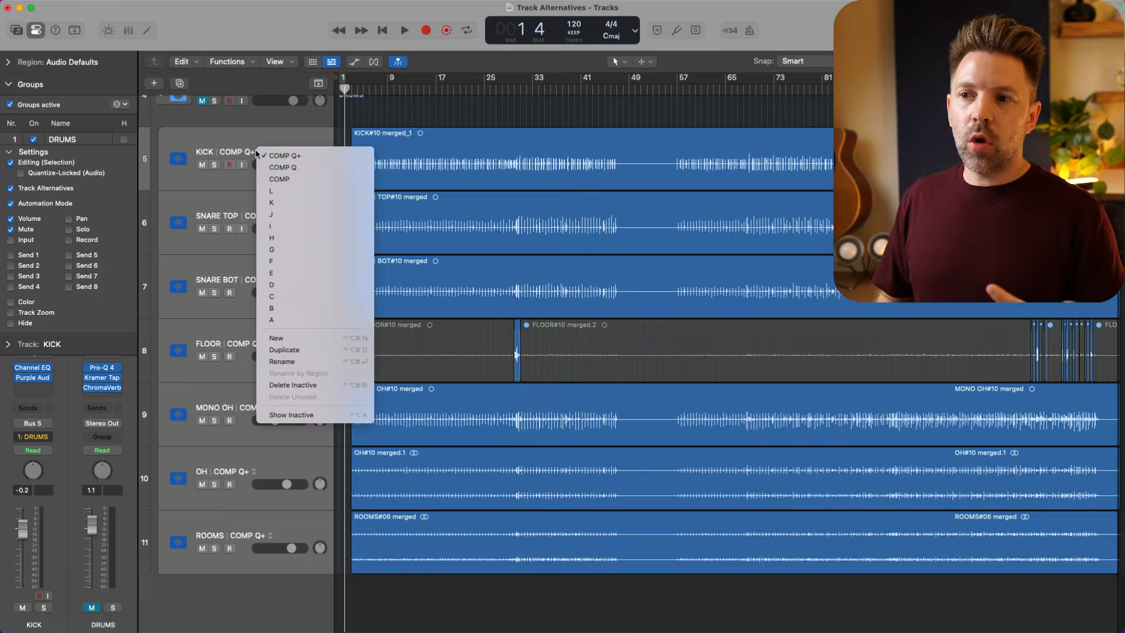
{"action": "key", "text": "Down"}
{"action": "key", "text": "Down"}
{"action": "key", "text": "Down"}
{"action": "key", "text": "Down"}
{"action": "key", "text": "Down"}
{"action": "key", "text": "Down"}
{"action": "key", "text": "Down"}
{"action": "key", "text": "Return"}
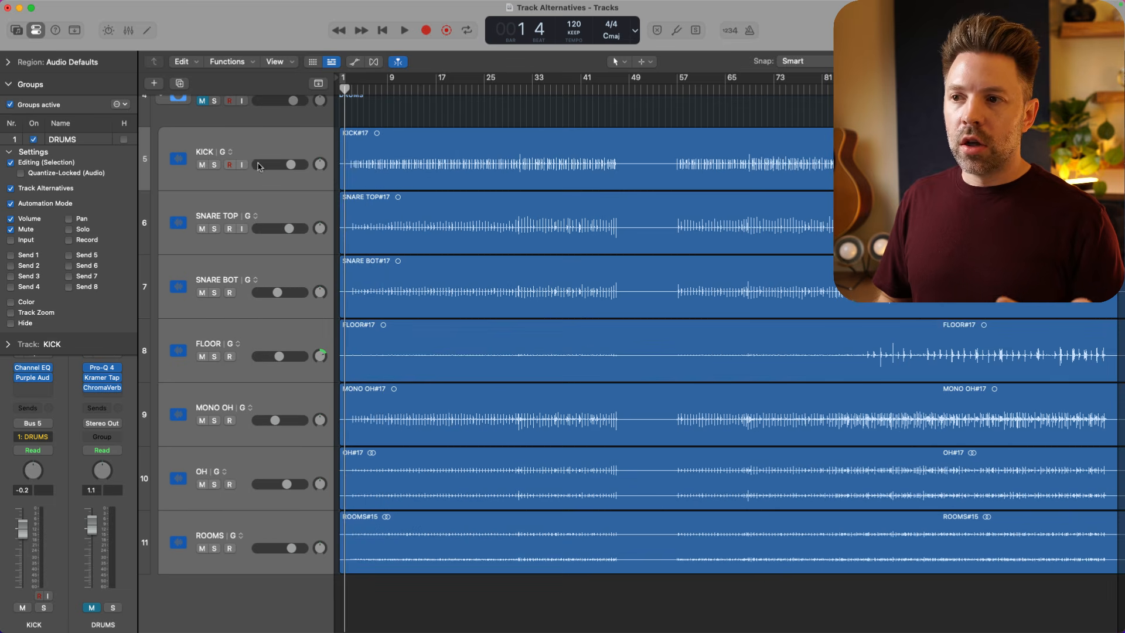
{"action": "left_click", "coordinate": [232, 153]}
{"action": "left_click", "coordinate": [261, 180]}
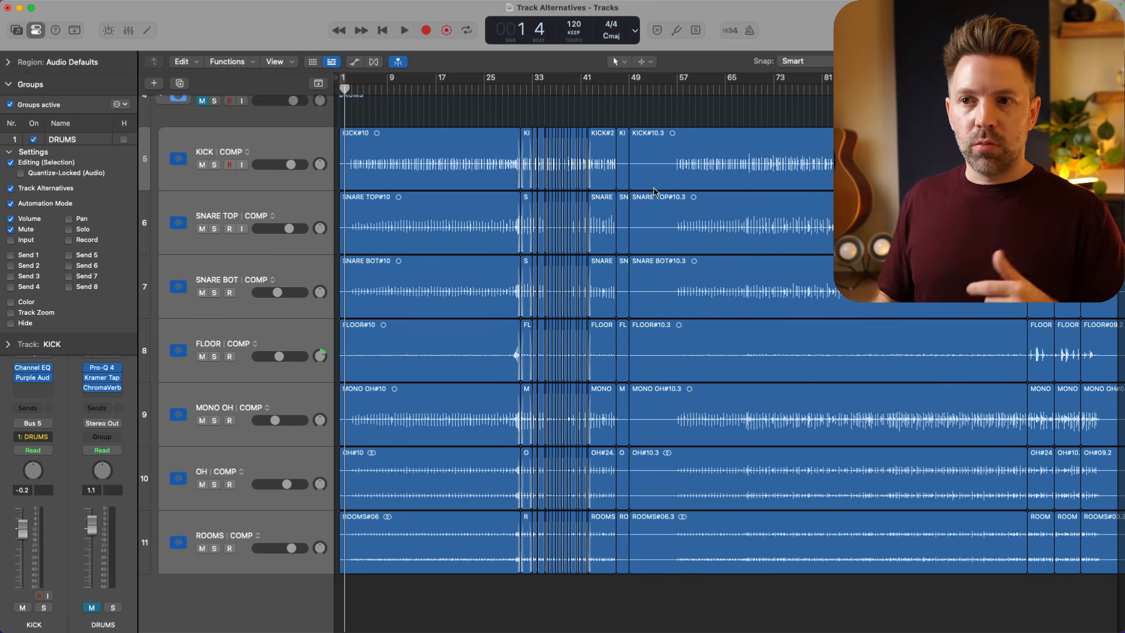
- Try copying bars 57 to 64 of the grouped drum tracks from alternative E into COMP, and undo the paste
{"action": "left_click", "coordinate": [247, 151]}
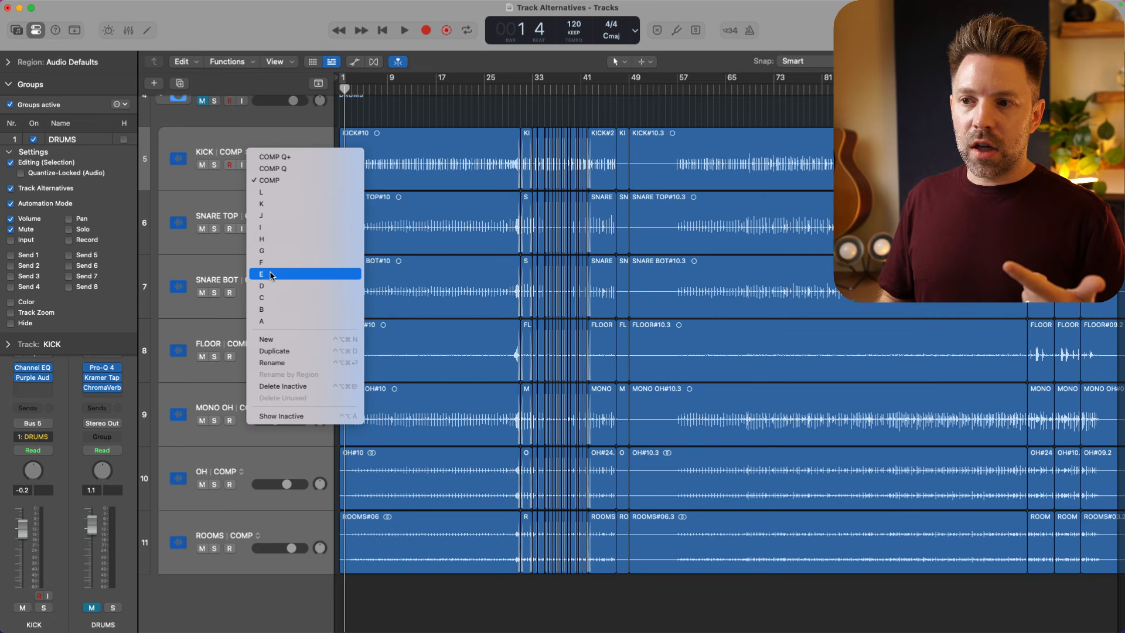
{"action": "left_click", "coordinate": [271, 274]}
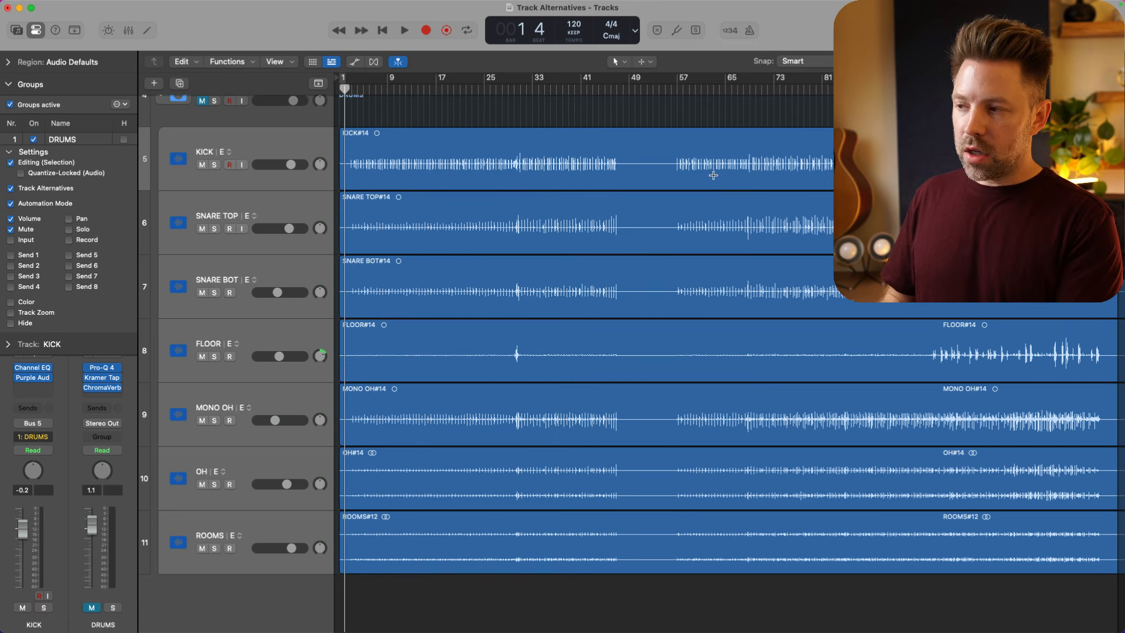
{"action": "left_click_drag", "start_coordinate": [677, 162], "coordinate": [717, 176]}
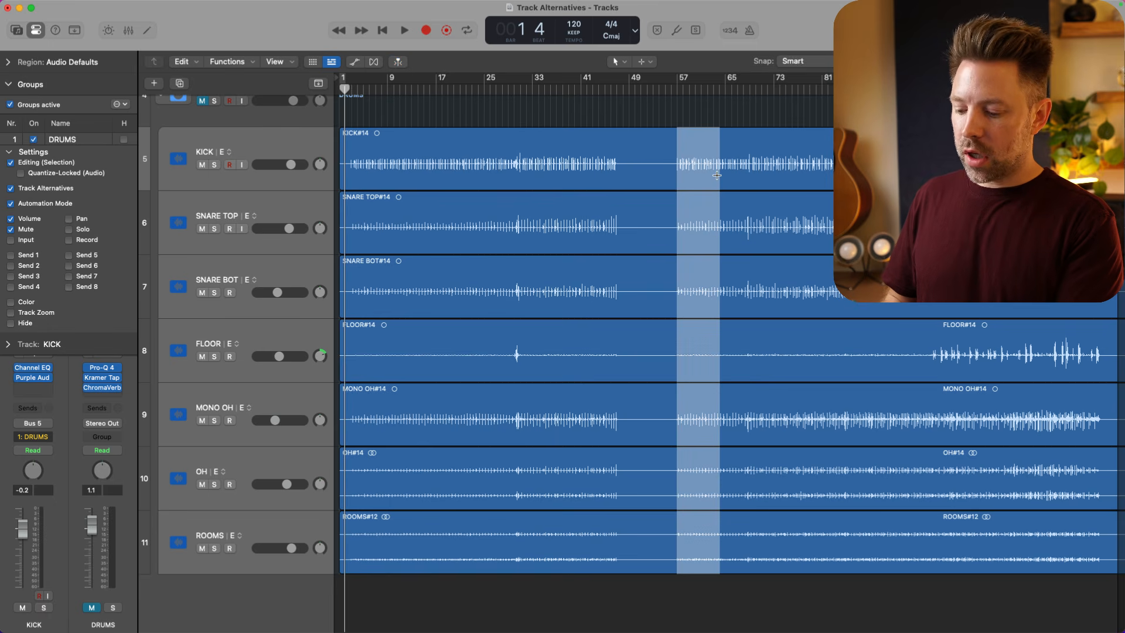
{"action": "left_click", "coordinate": [228, 151]}
{"action": "left_click", "coordinate": [248, 182]}
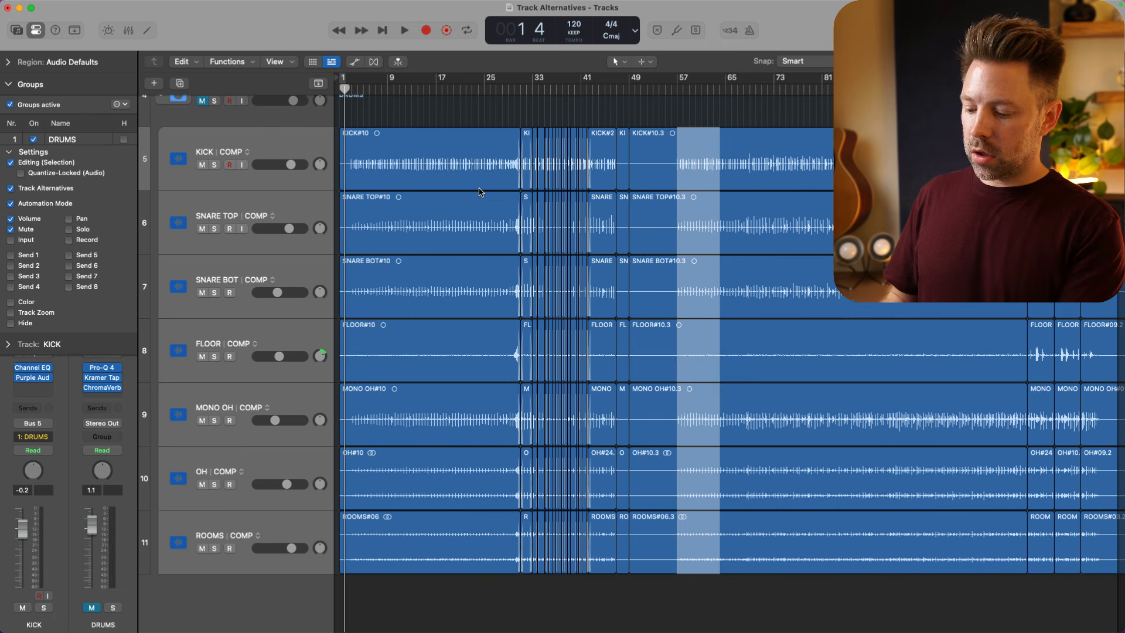
{"action": "key", "text": "super+v"}
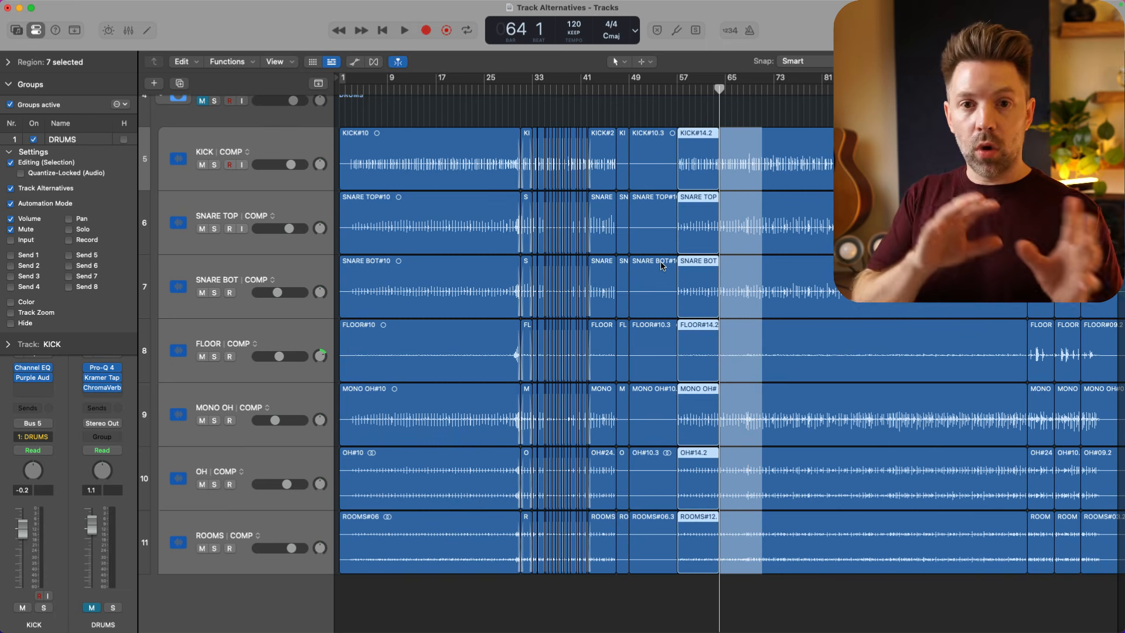
{"action": "key", "text": "super+z"}
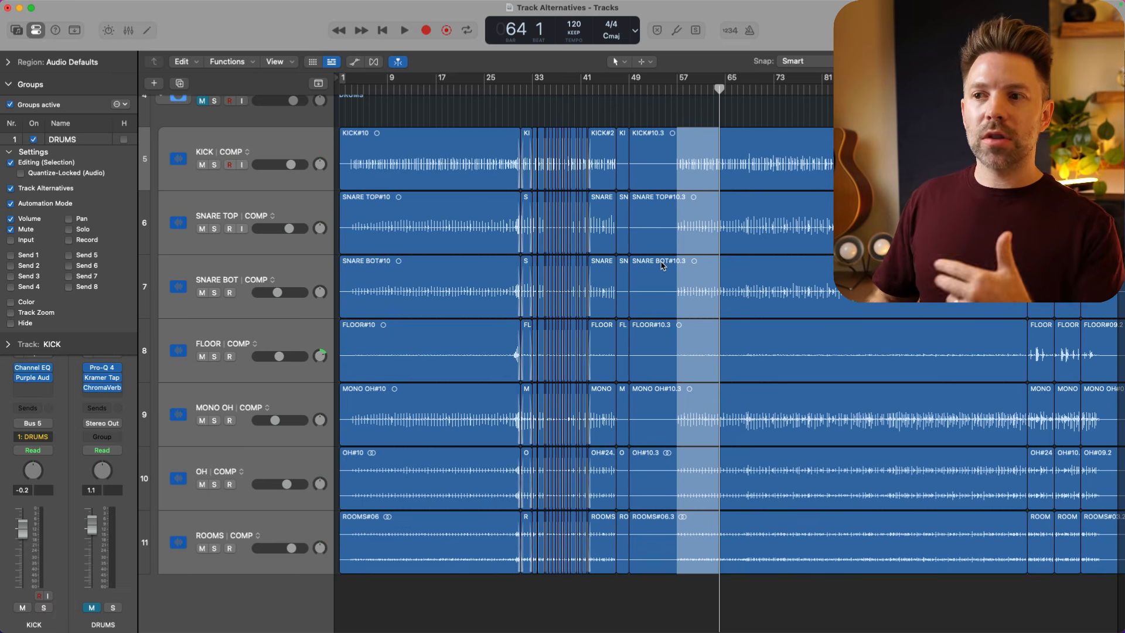
- Collapse the Groups section in the inspector and return to the first tracks of the project
{"action": "left_click", "coordinate": [8, 84]}
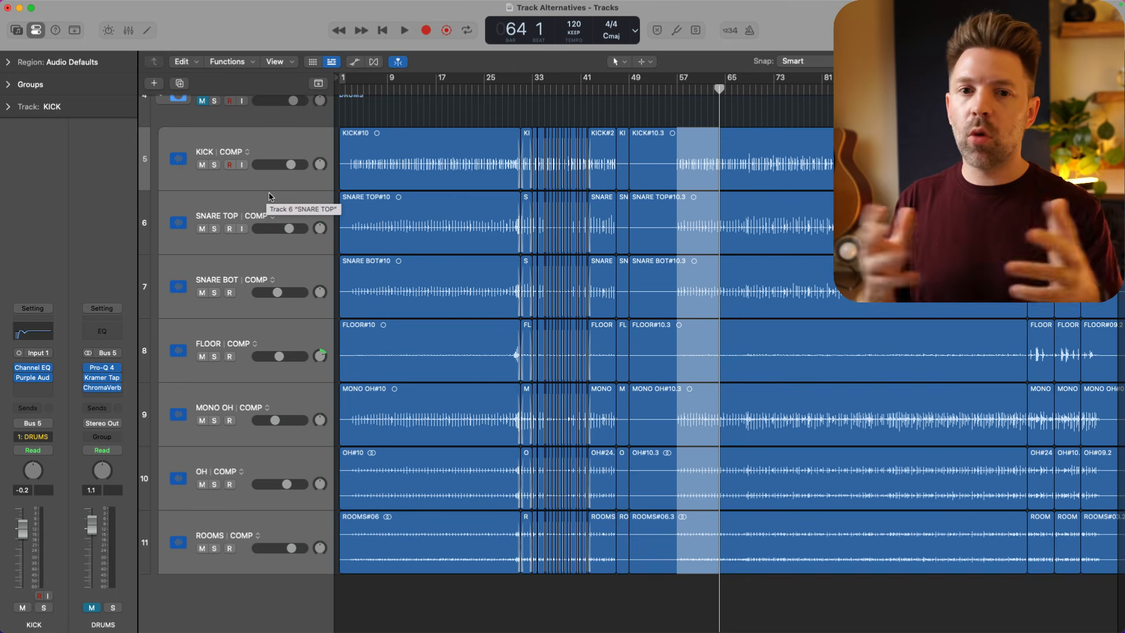
{"action": "scroll", "coordinate": [269, 196], "scroll_direction": "up", "scroll_amount": 5}
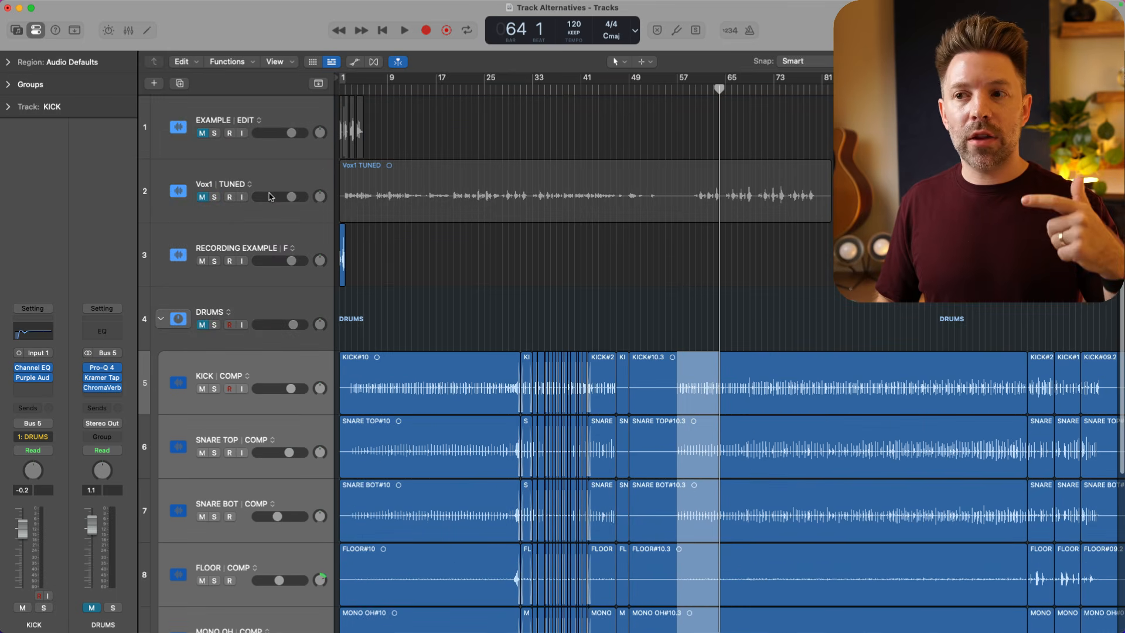